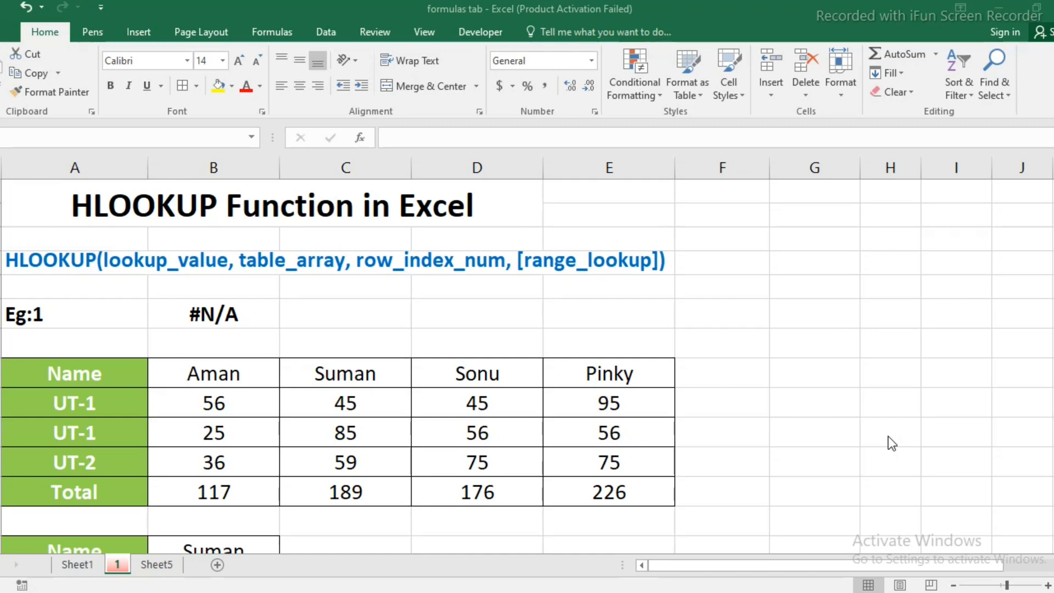
Examine the Eg:1 marks table and the Name and Total lookup cells beneath it.
left_click(107, 380)
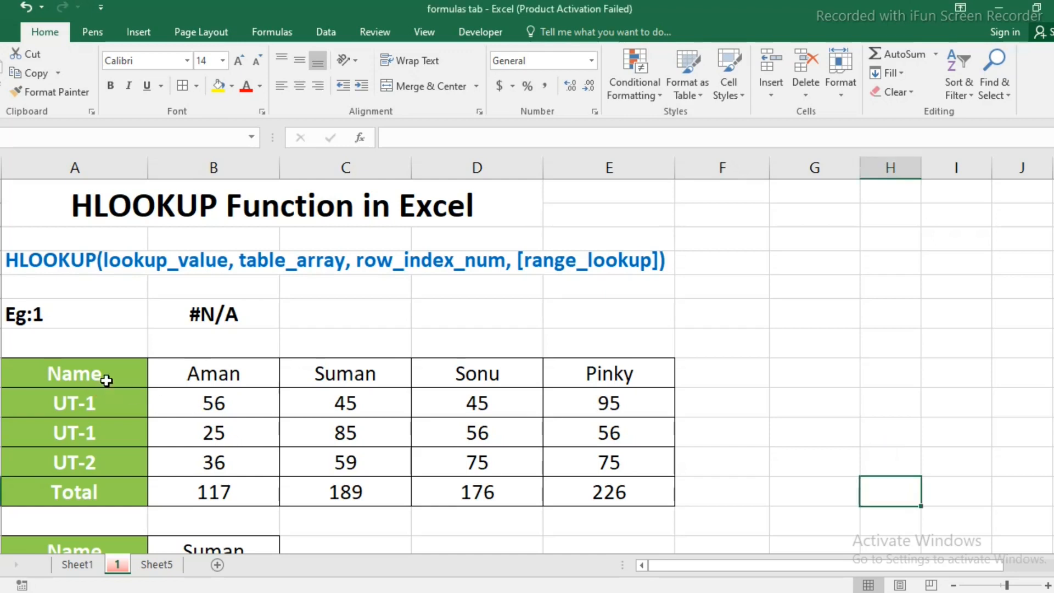
left_click_drag(107, 380, 605, 511)
scroll(606, 511, "down", 2)
left_click(95, 404)
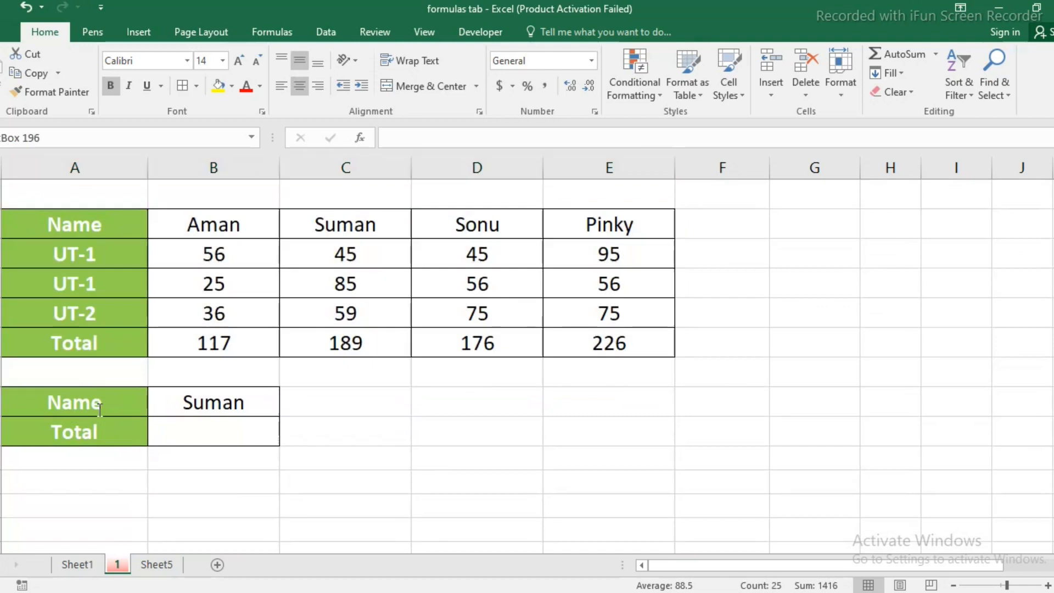
left_click(191, 404)
left_click(69, 432)
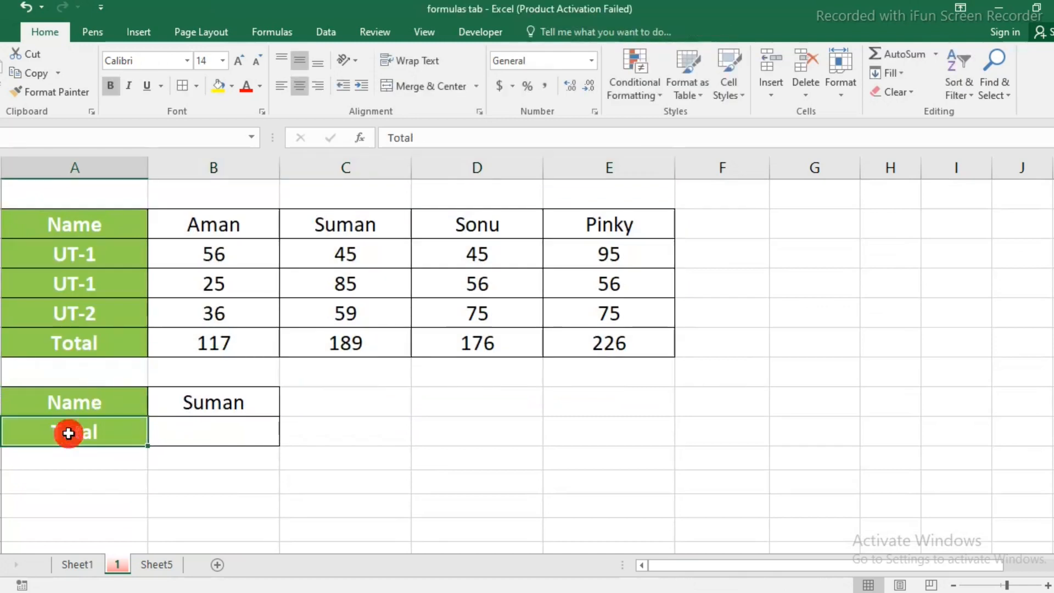
Enter the formula =HLOOKUP(B14,A8:E12,5,FALSE) in the Total cell B15 to look up the named student's total with an exact match.
left_click(251, 432)
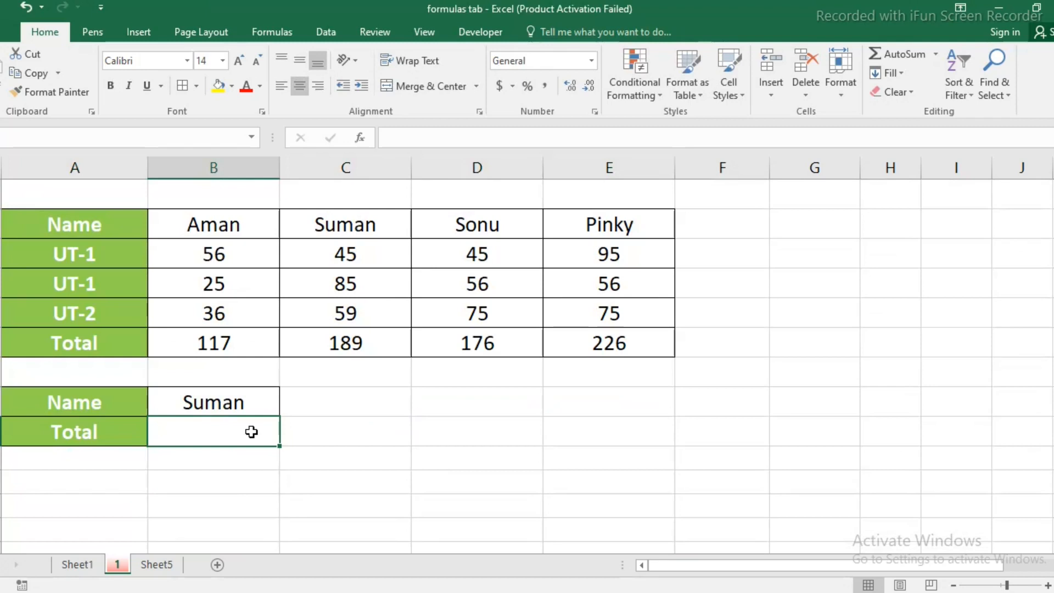
type("=hl")
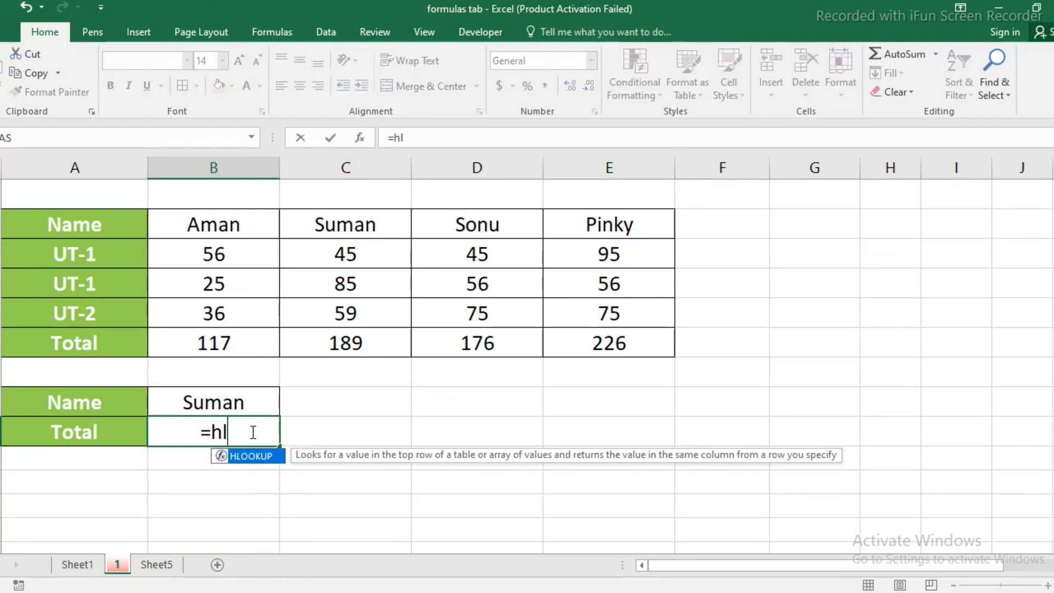
type("ookup(")
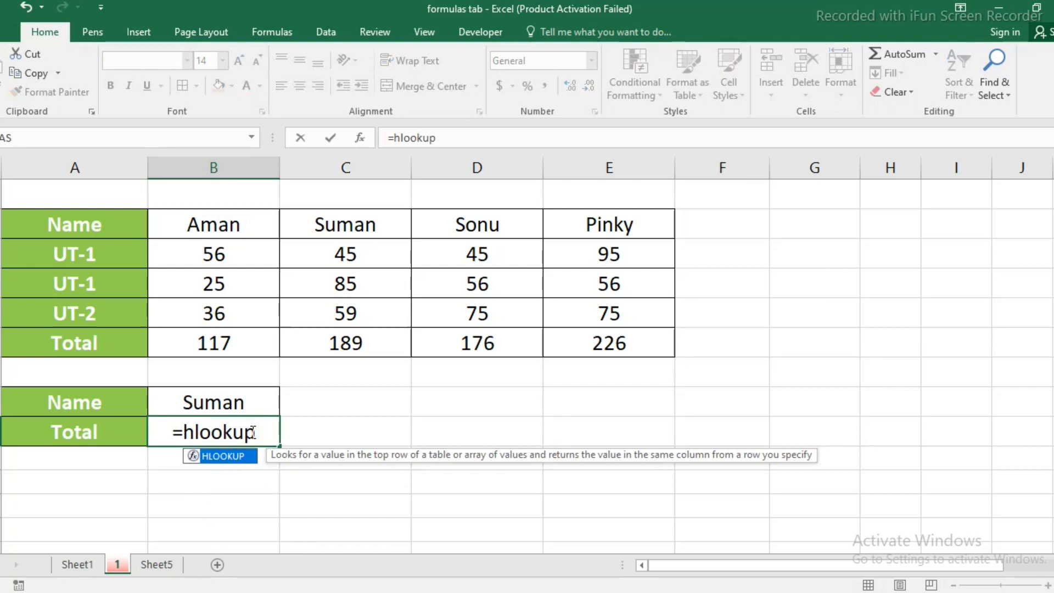
left_click(251, 402)
type(",")
left_click_drag(70, 223, 607, 336)
type(",")
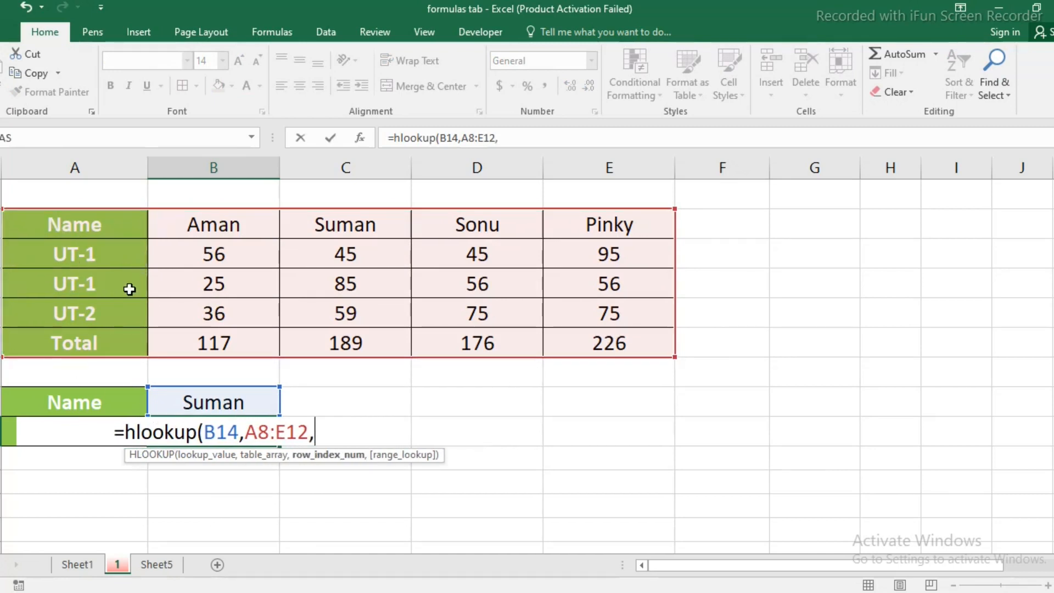
type("5,")
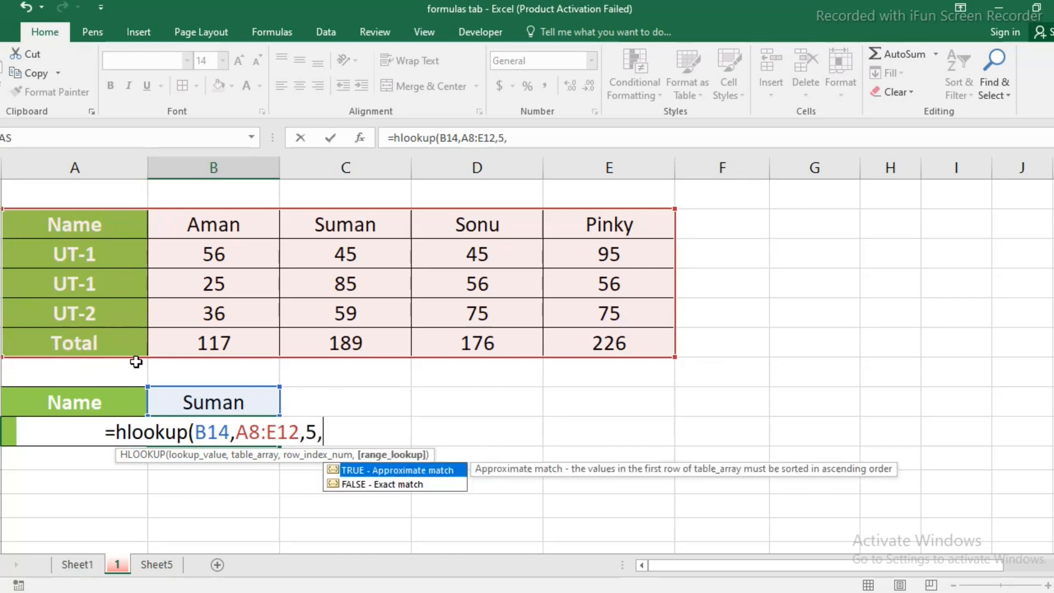
double_click(362, 484)
type(")")
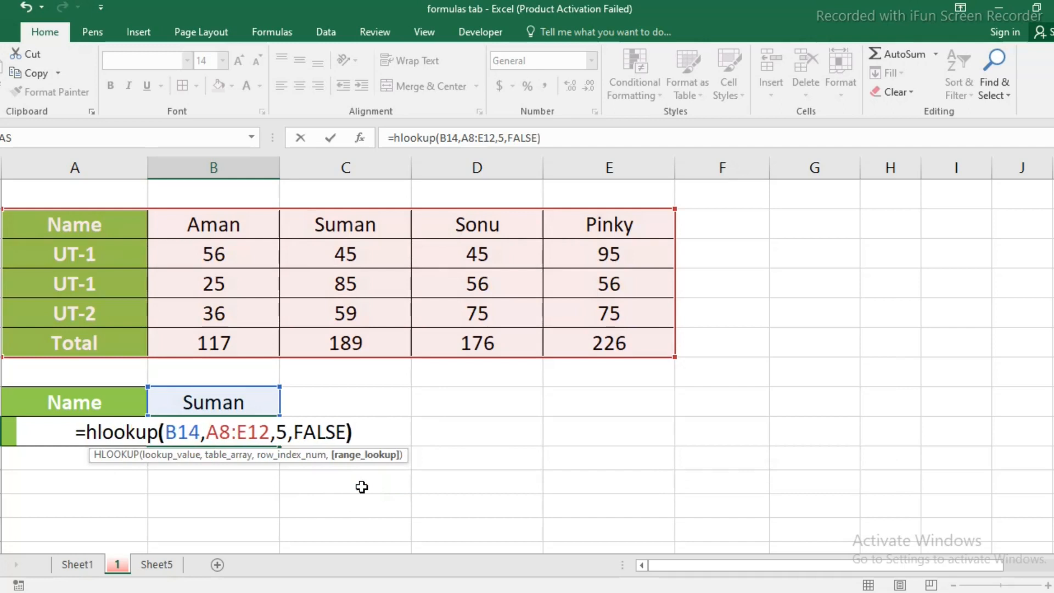
key("ctrl+Return")
key("Return")
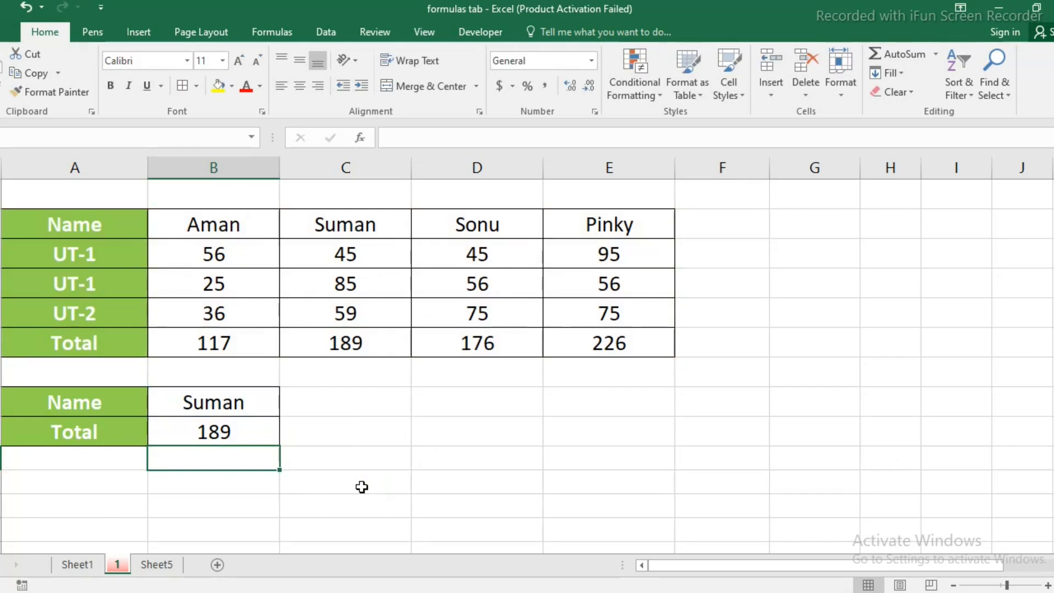
Add a trailing space to the name in header cell C8 and check the lookup formula in B15.
scroll(361, 486, "up", 2)
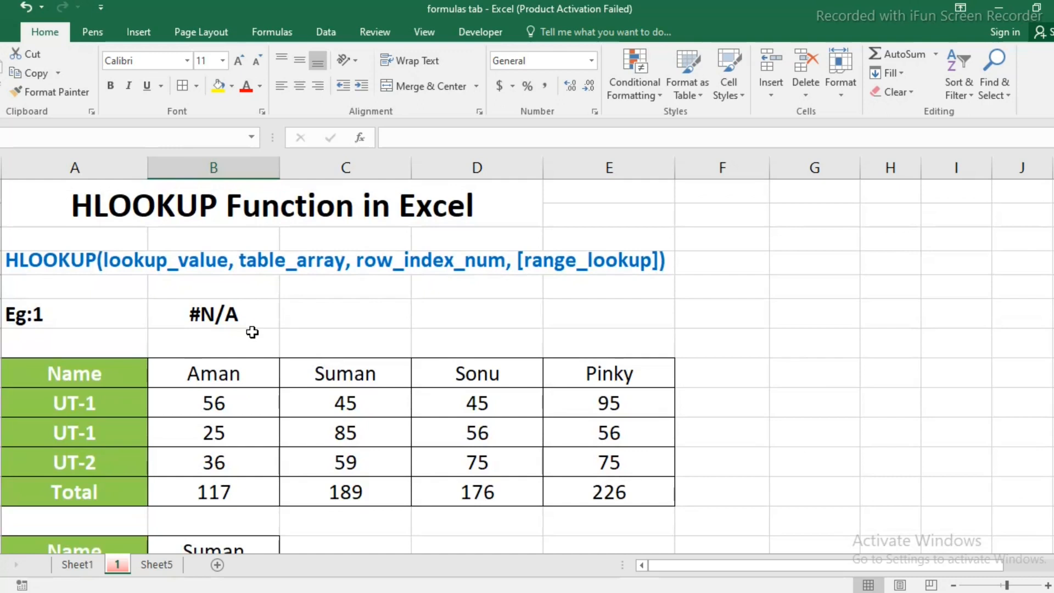
scroll(307, 417, "down", 1)
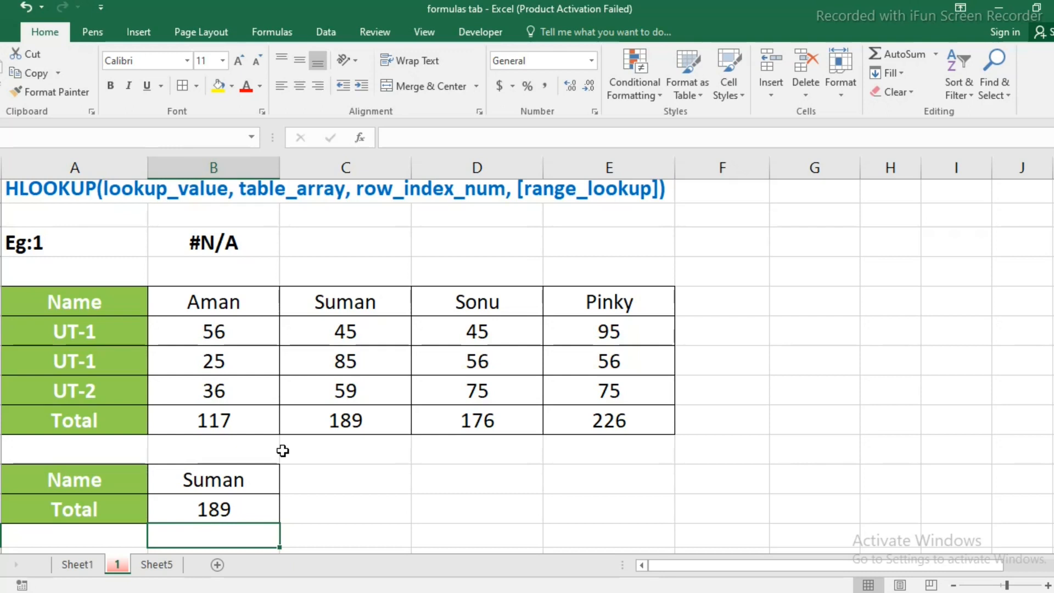
left_click(229, 482)
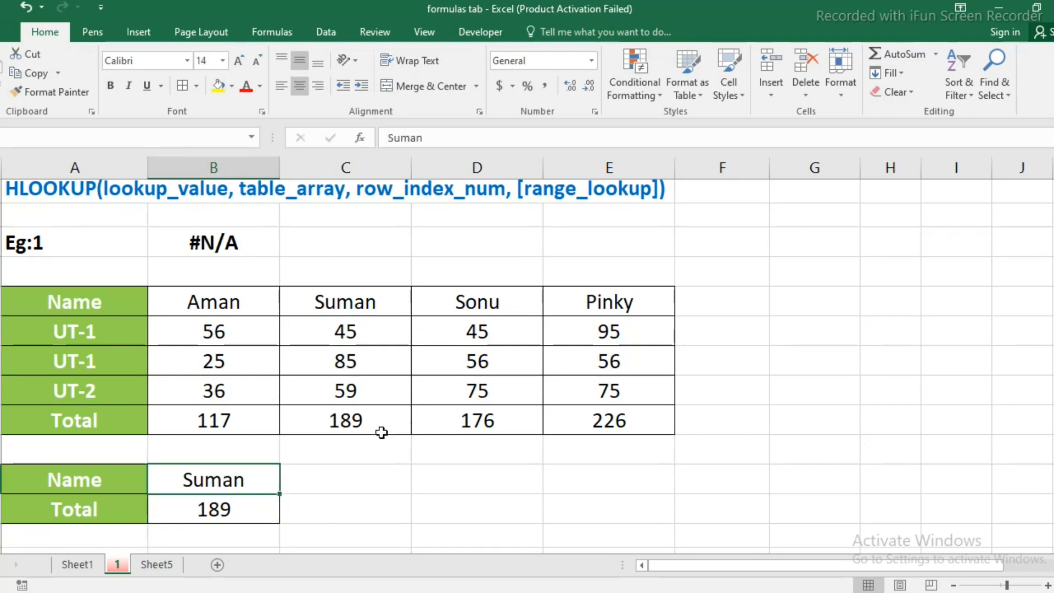
left_click(396, 311)
double_click(384, 301)
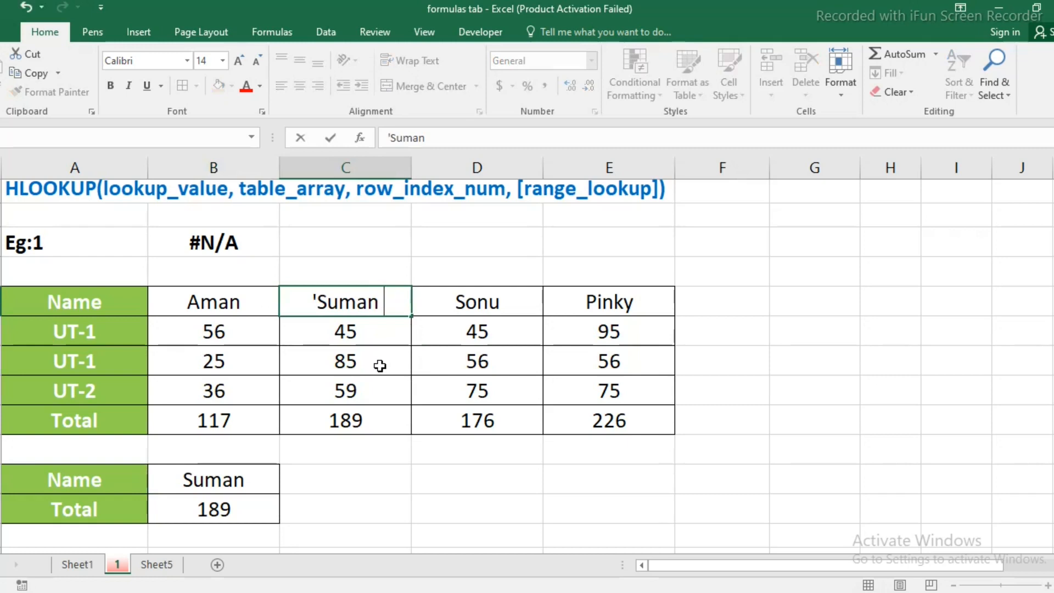
key("Return")
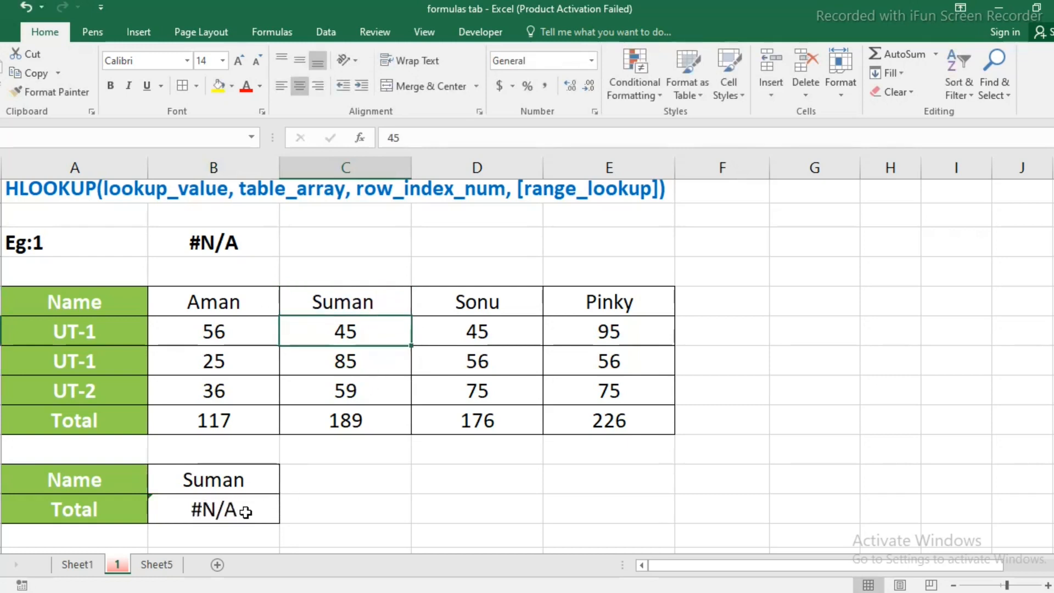
left_click(245, 510)
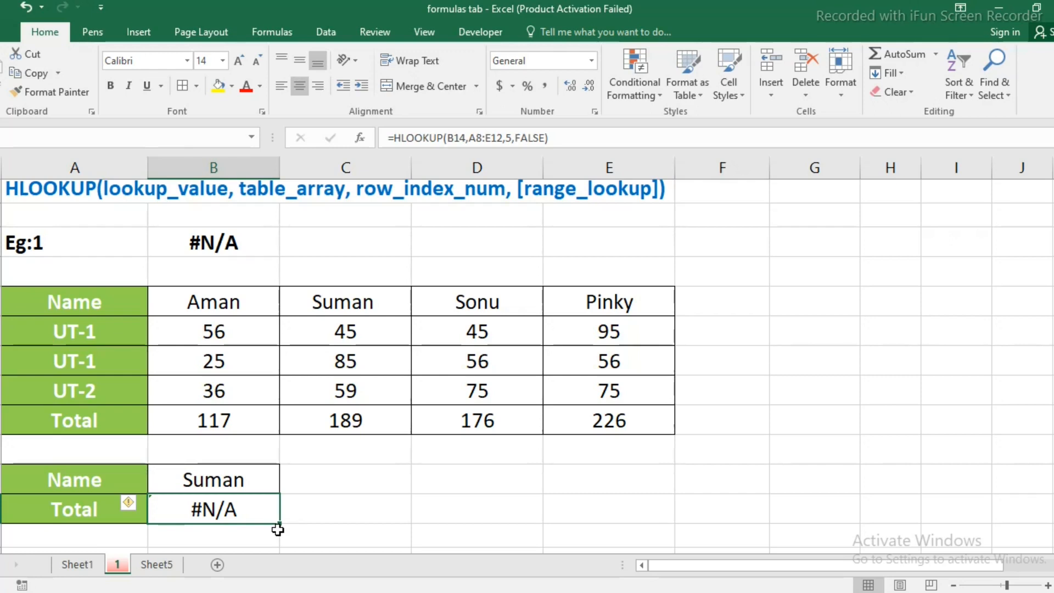
Enter =TRIM(B8) in cell B7 above the table header and fill it across to E7.
left_click(220, 272)
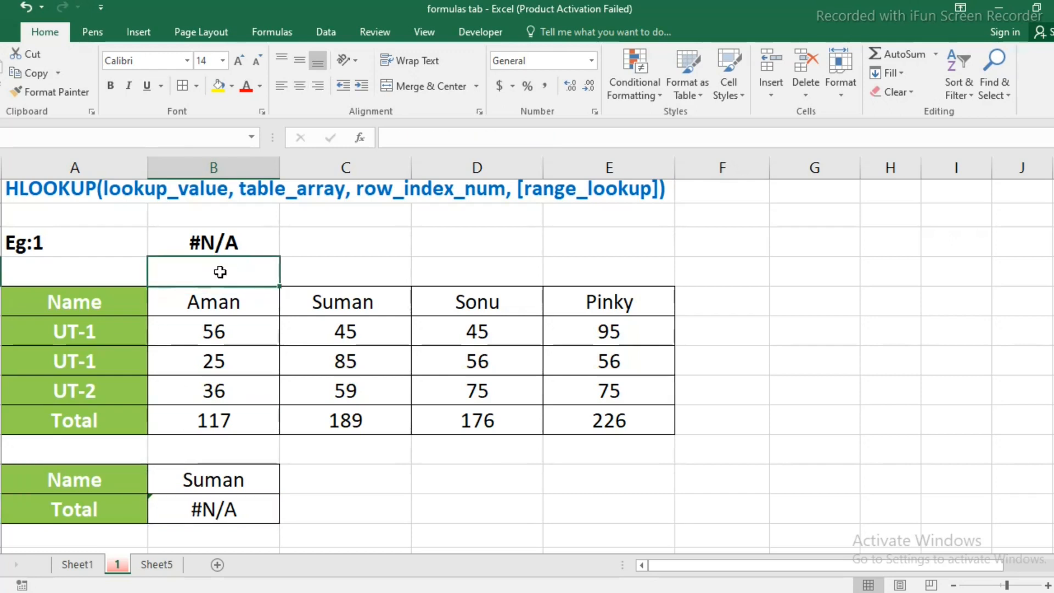
type("=trim")
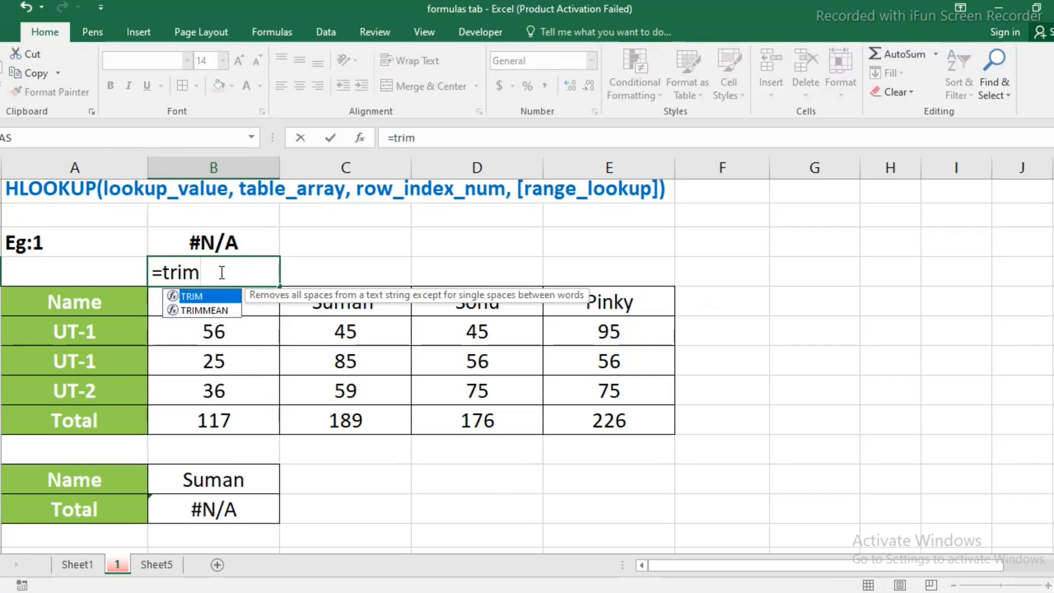
type("(")
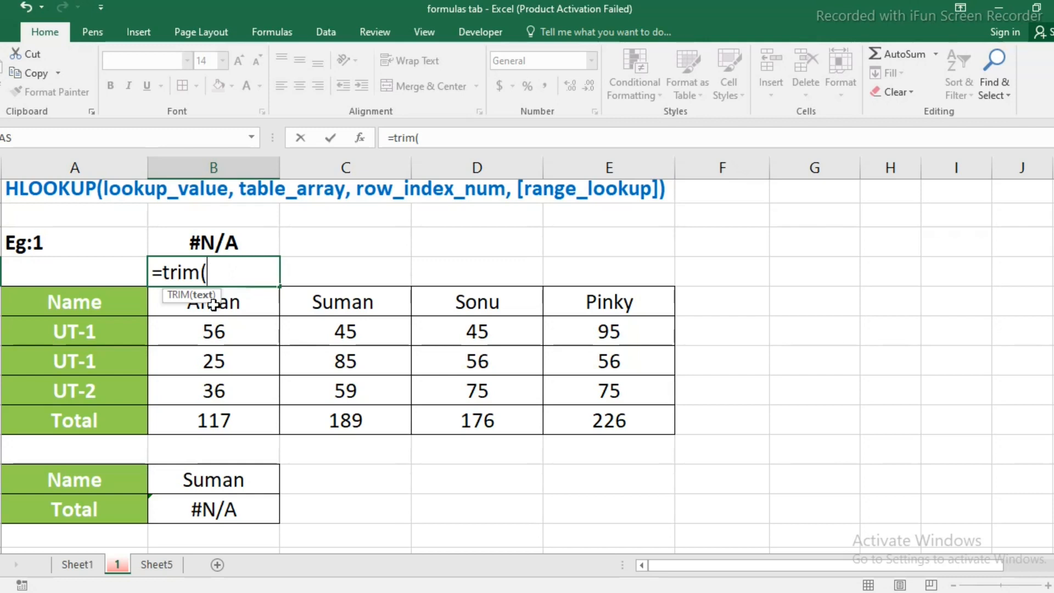
left_click(254, 305)
type(")")
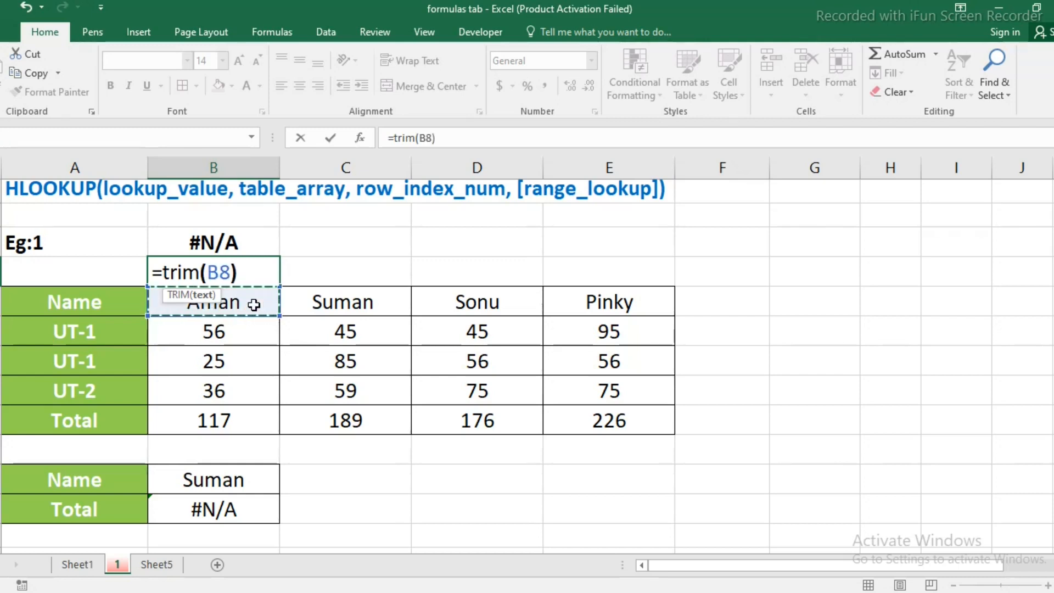
key("Return")
left_click(211, 273)
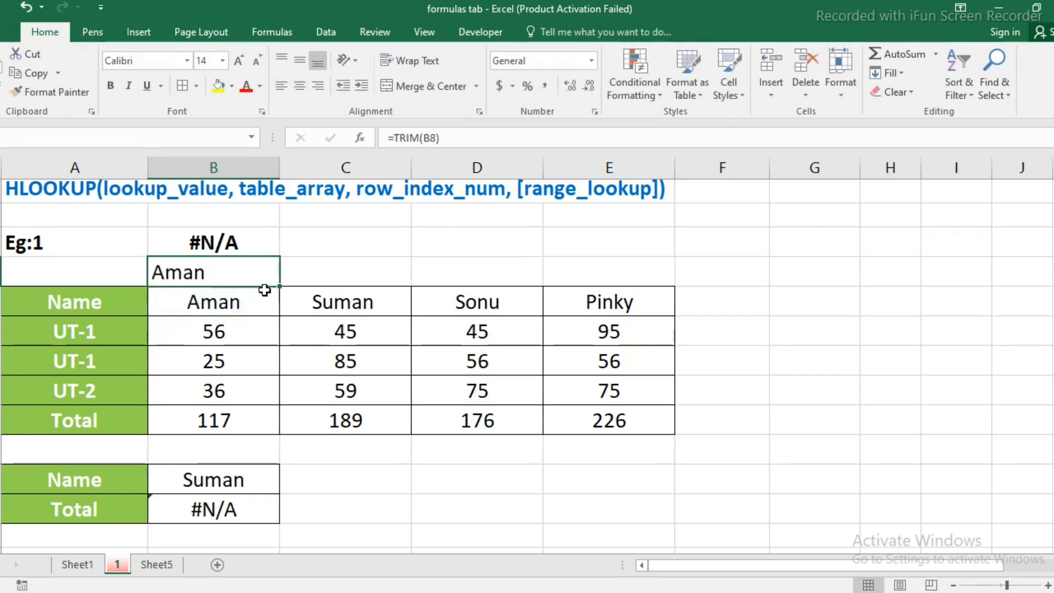
left_click_drag(281, 286, 656, 277)
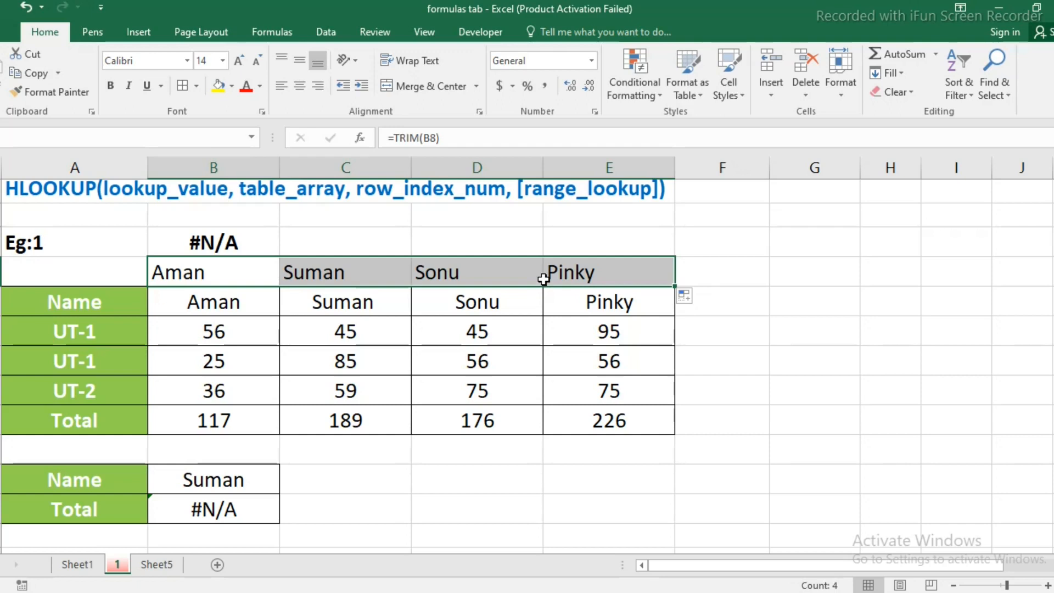
Copy the trimmed names in B7:E7 and paste them as values only over the header names in B8:E8.
key("ctrl+c")
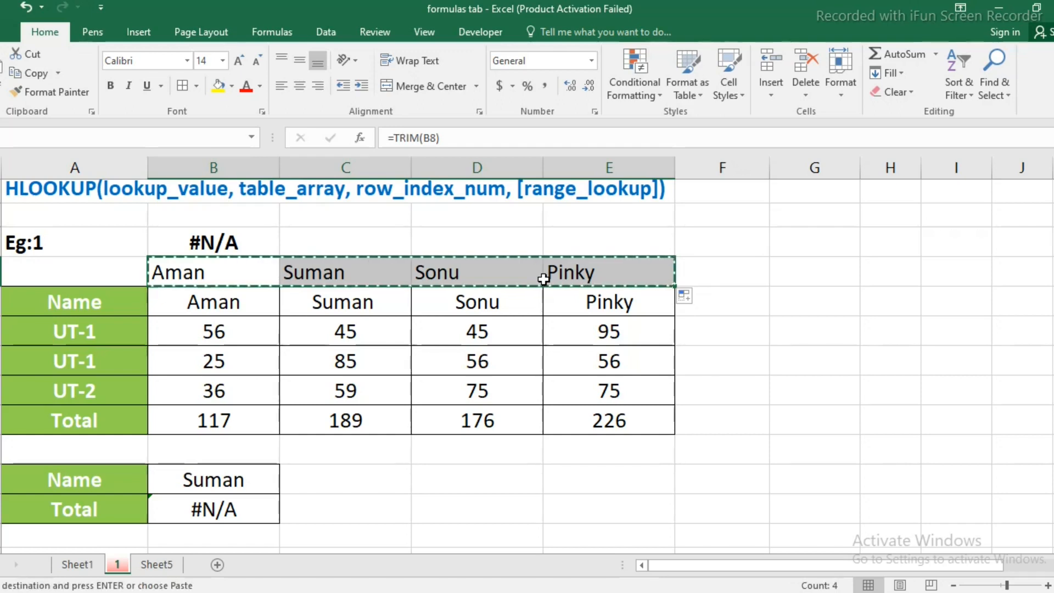
left_click(199, 303)
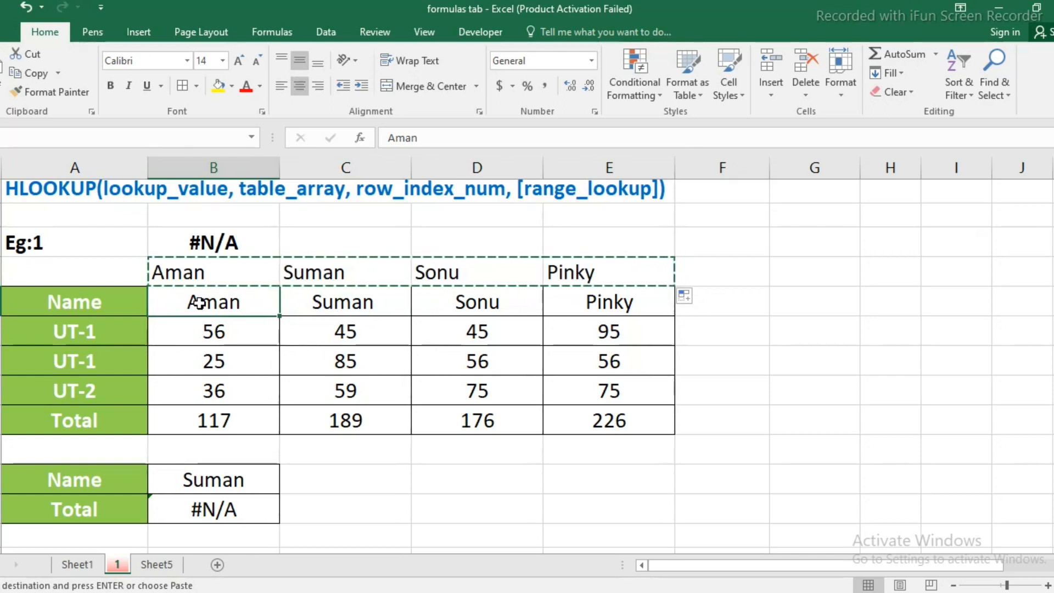
right_click(198, 302)
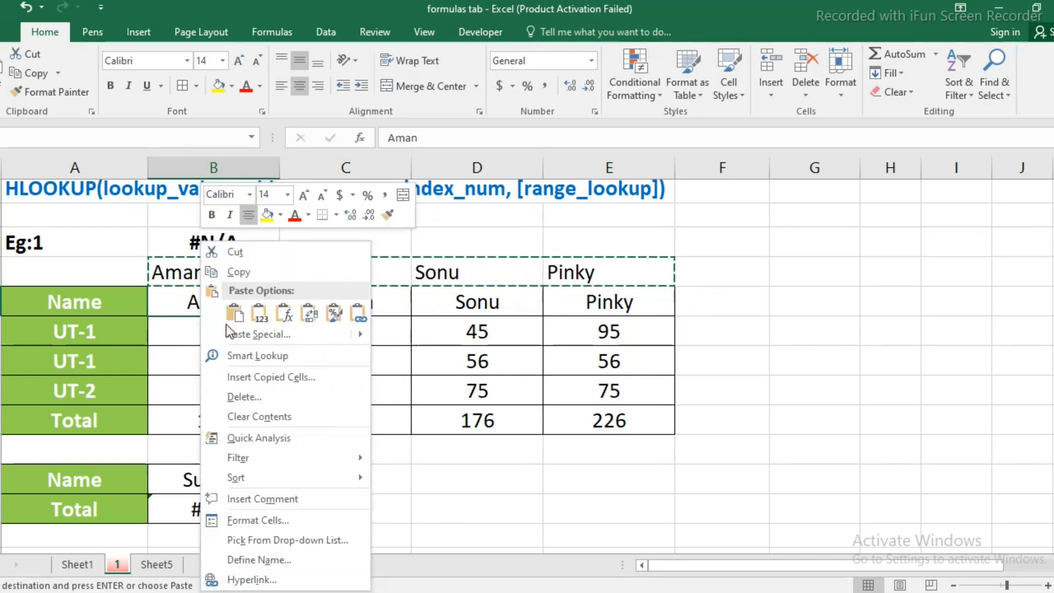
left_click(267, 333)
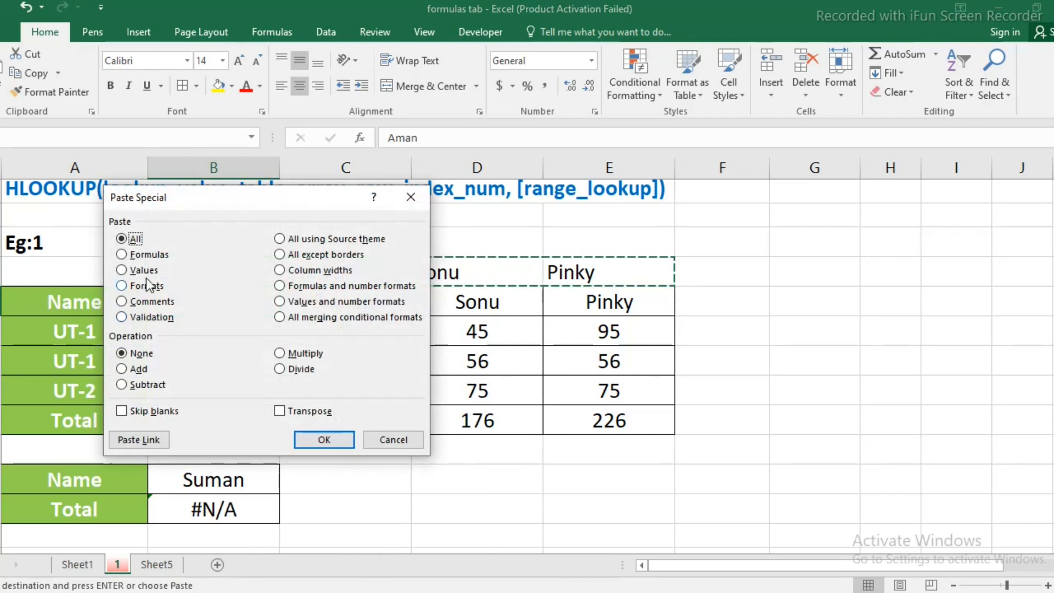
left_click(122, 270)
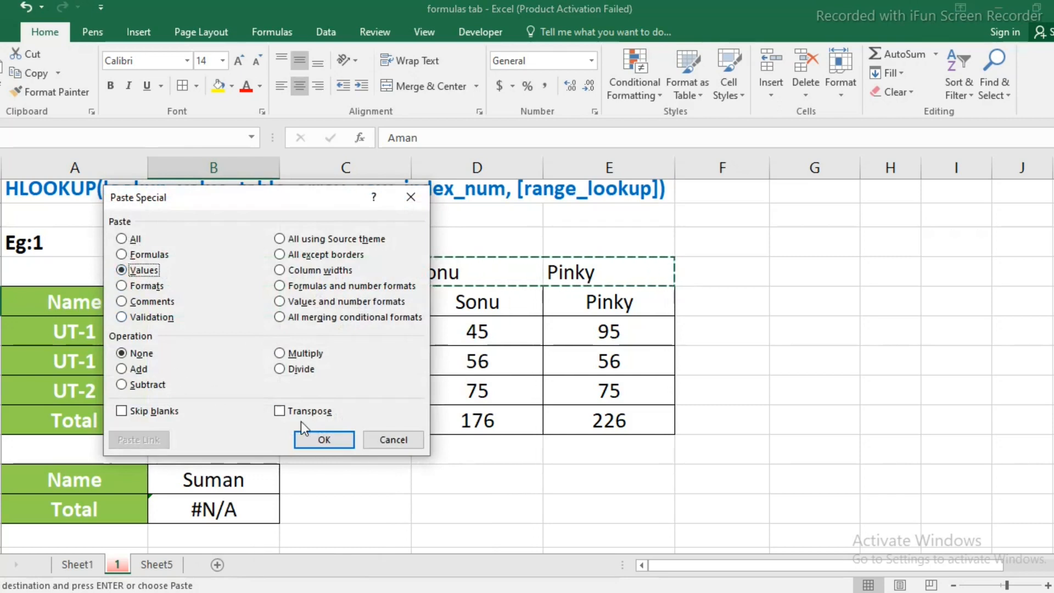
left_click(324, 439)
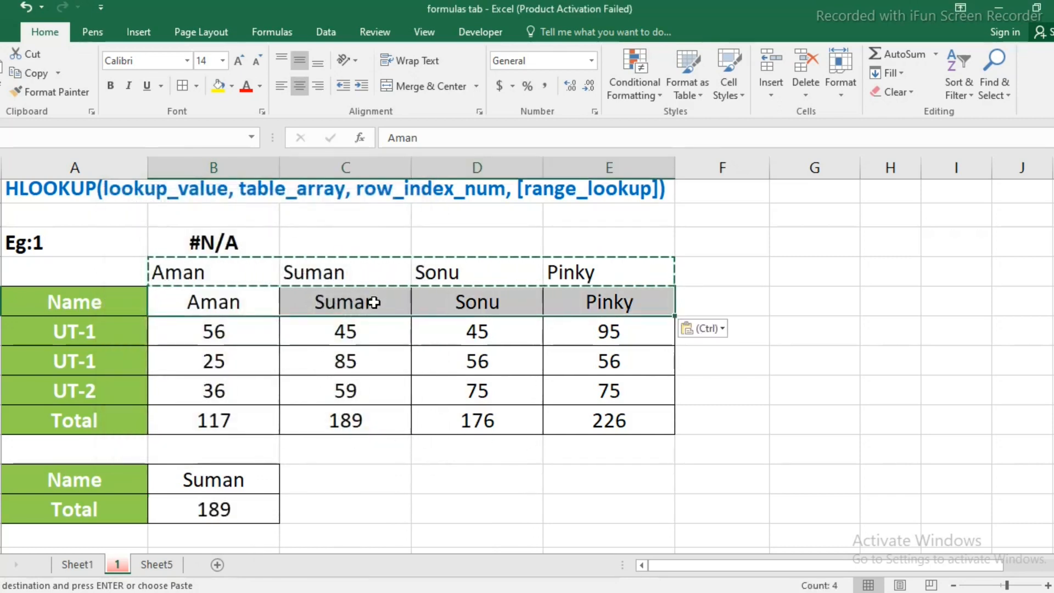
Delete the helper TRIM formulas from B7:E7.
left_click_drag(164, 269, 576, 276)
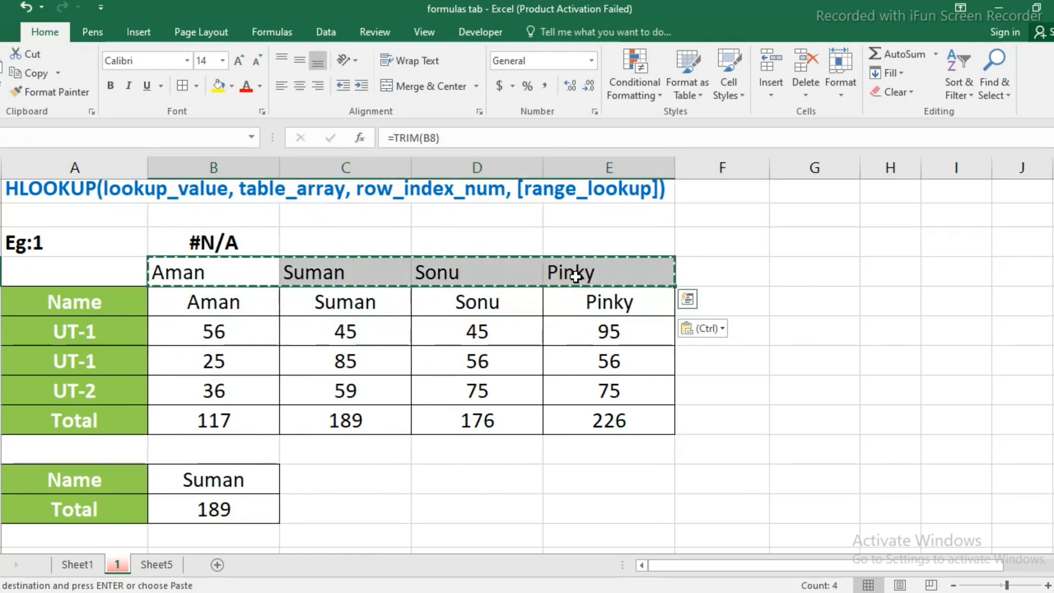
key("Delete")
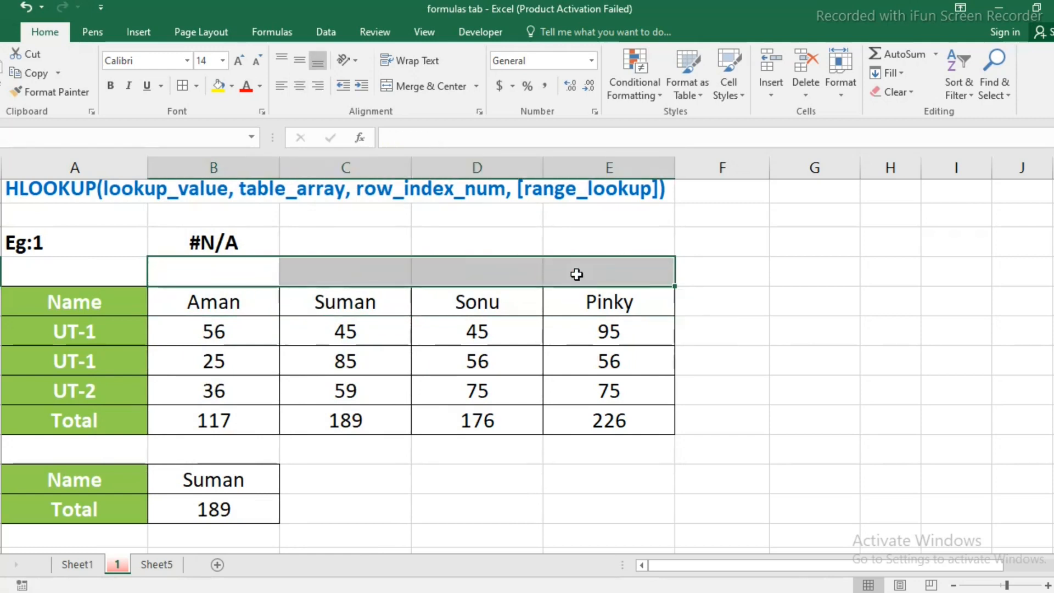
left_click(501, 479)
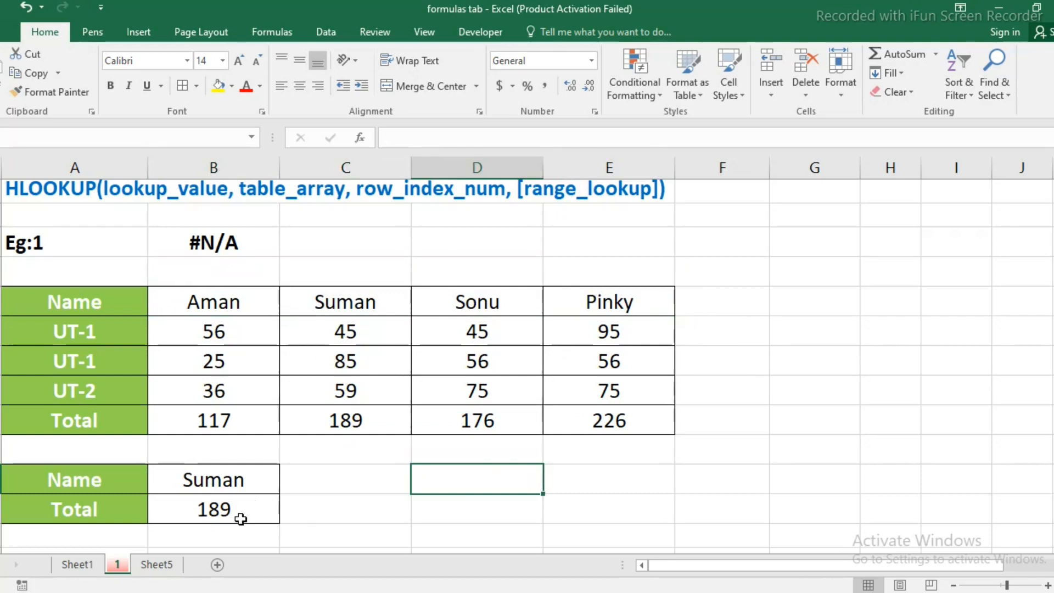
Start an HLOOKUP formula in Total cell B31 of Eg:2, using roll code cell B30 as the lookup value.
scroll(402, 481, "down", 1)
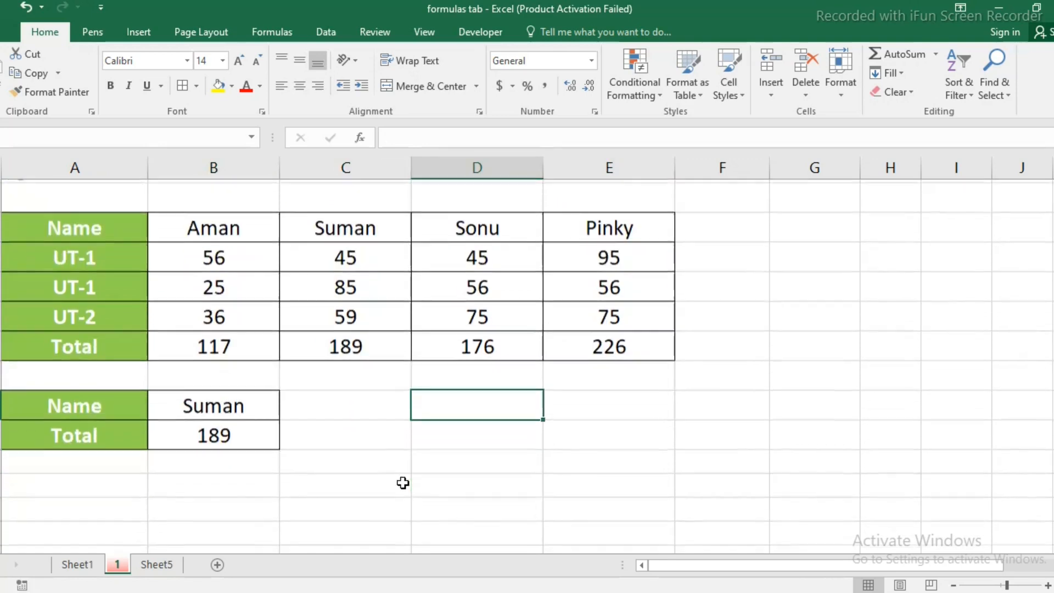
scroll(402, 482, "down", 4)
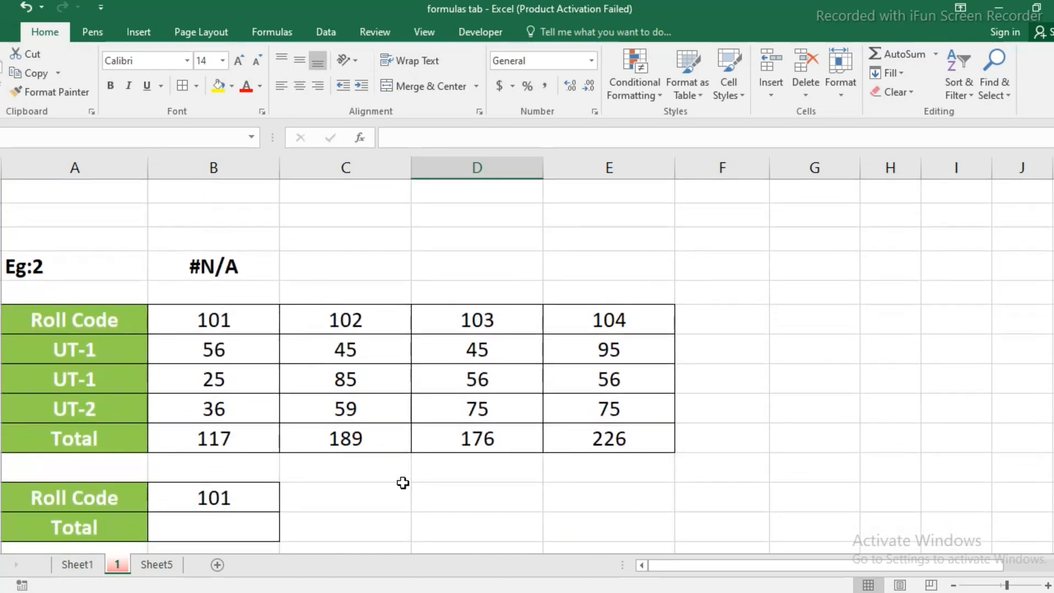
scroll(402, 481, "down", 1)
left_click(261, 457)
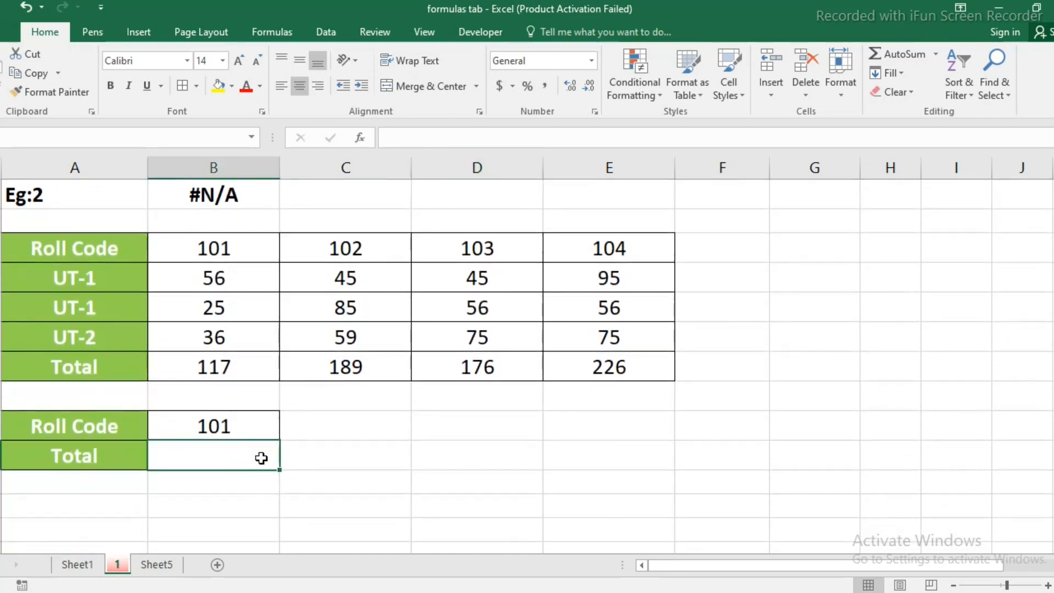
type("=hlokup(")
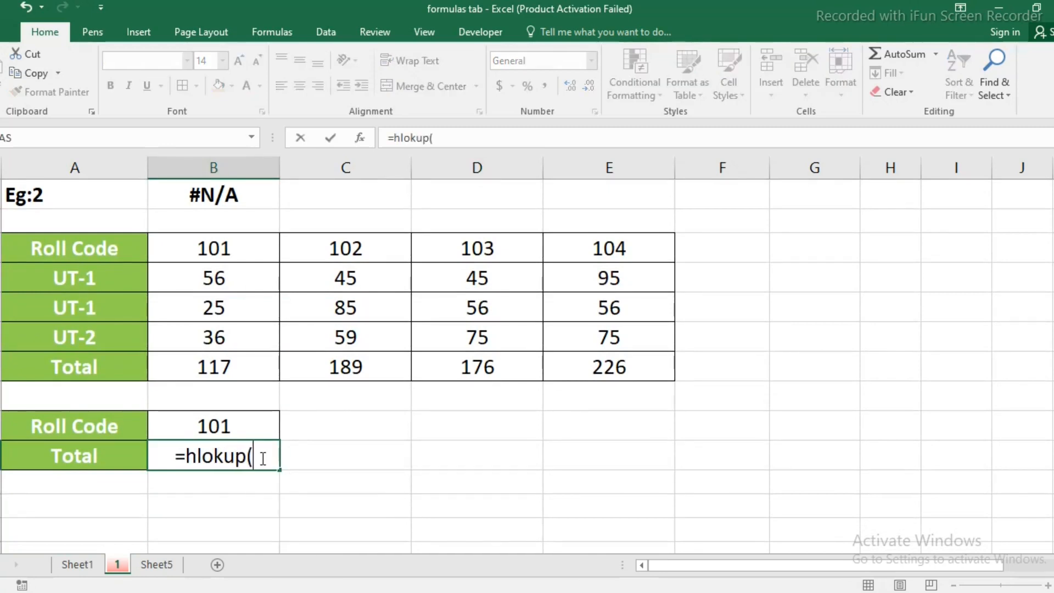
key("BackSpace")
key("BackSpace")
key("BackSpace")
key("BackSpace")
type("oku")
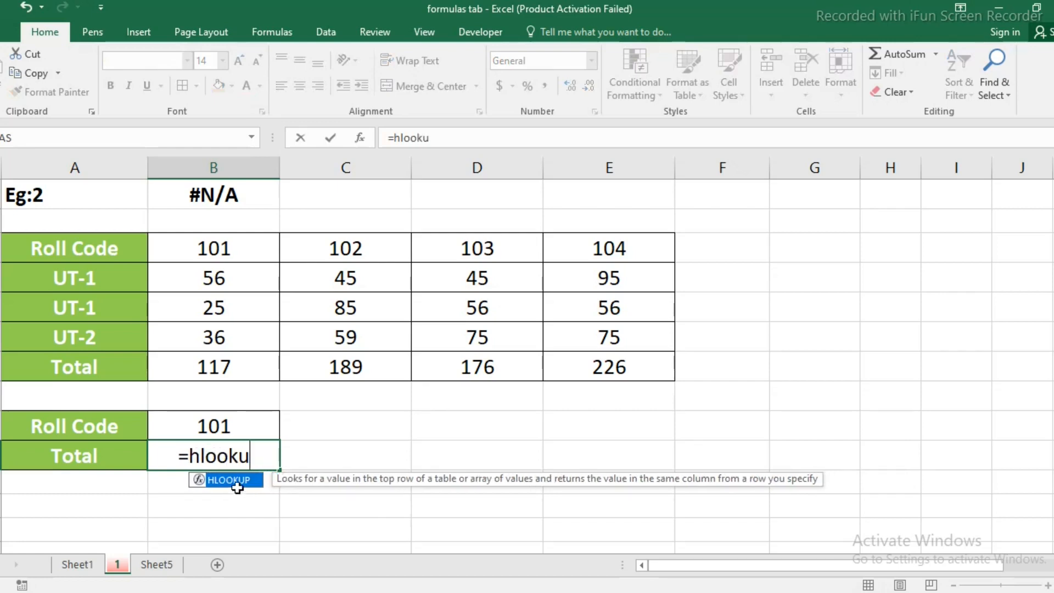
double_click(237, 487)
left_click(208, 422)
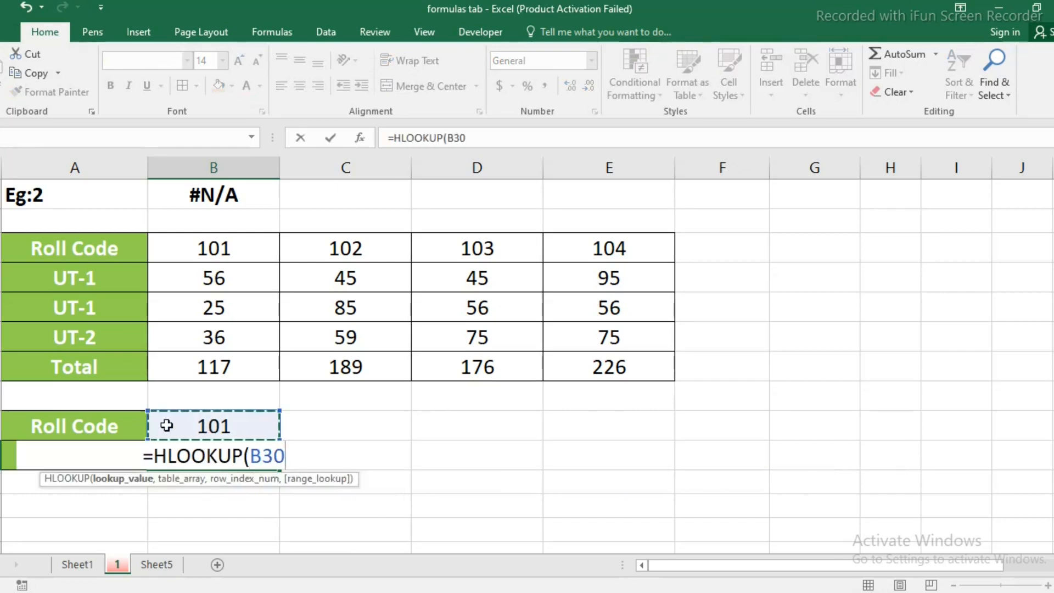
Complete the B31 HLOOKUP with table array A24:E28, row index 5 and exact match (FALSE).
type(",")
left_click_drag(38, 245, 602, 352)
type(",")
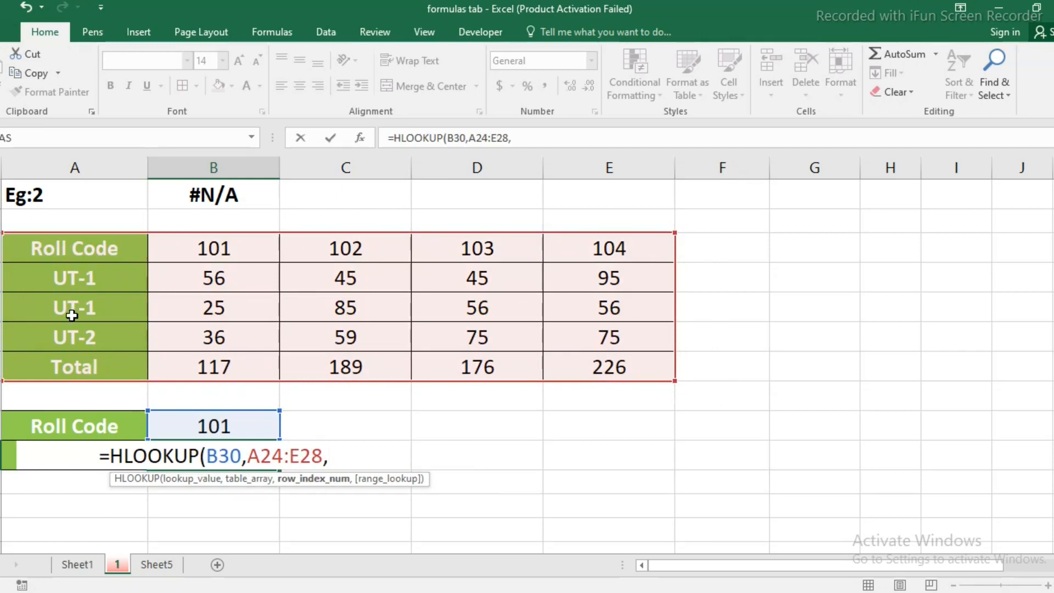
type("5")
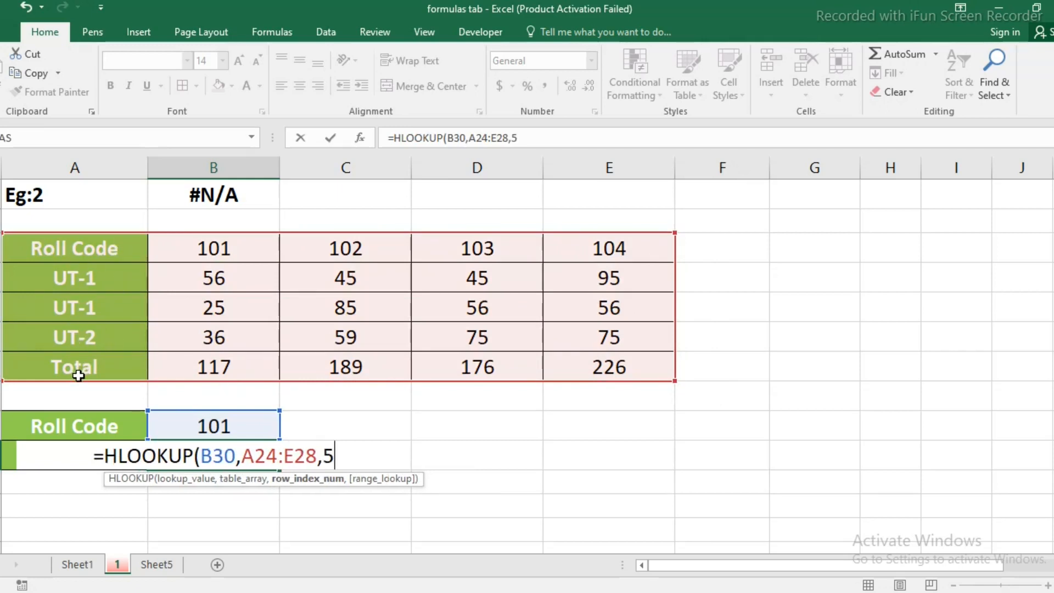
type(",")
left_click(377, 509)
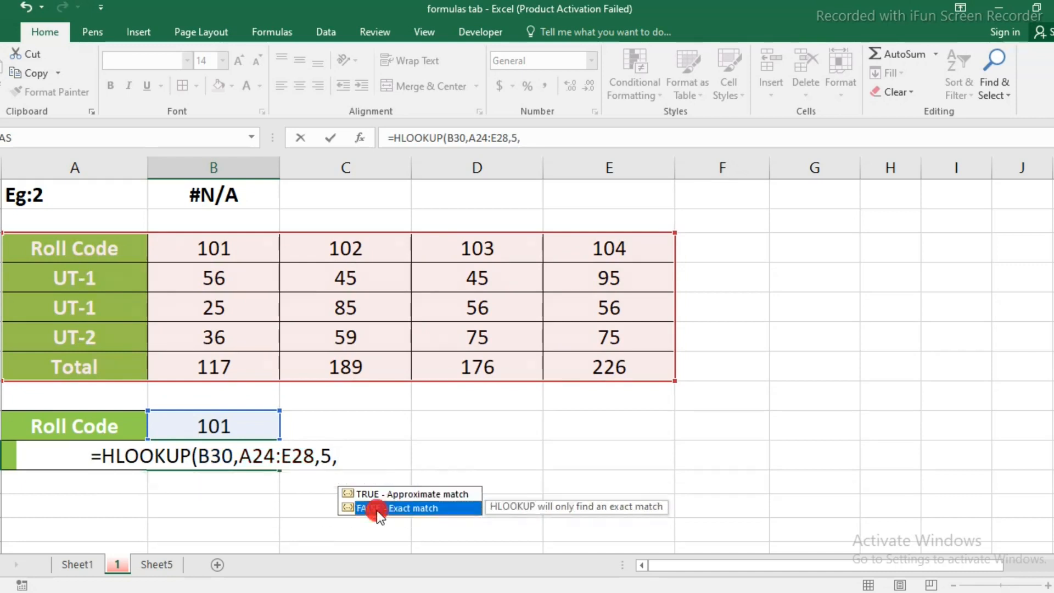
double_click(376, 509)
type(")")
key("Return")
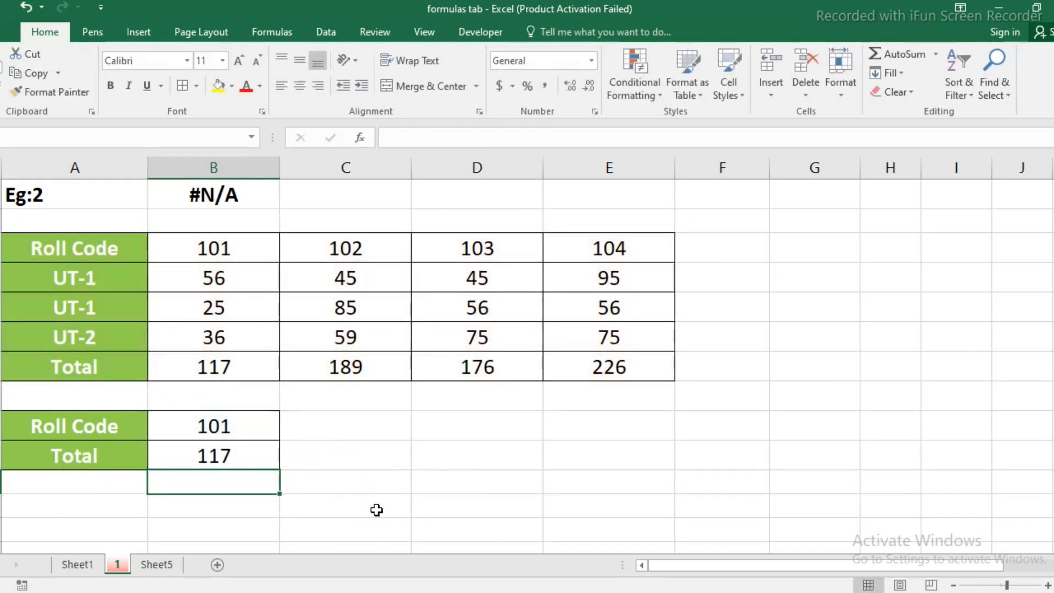
left_click(247, 463)
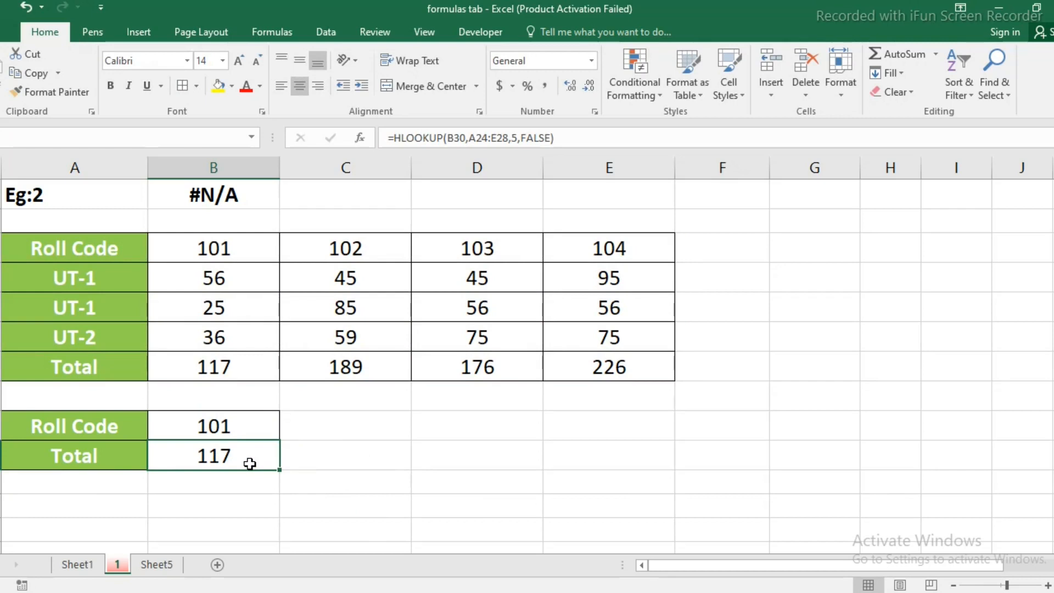
Change the roll code in B30 to 105, which is missing from the table header.
left_click(246, 426)
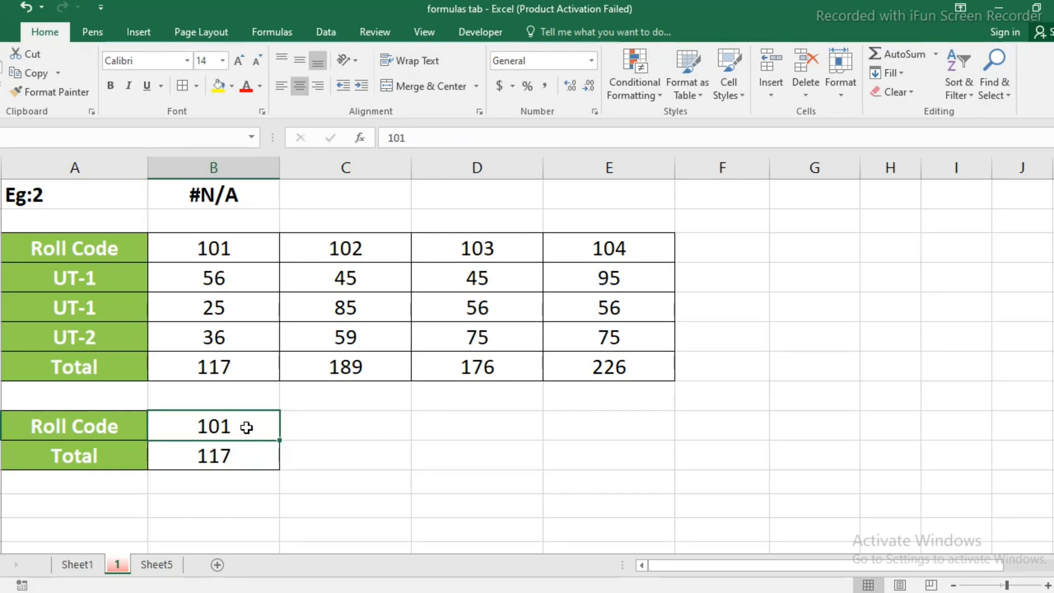
type("105")
key("Return")
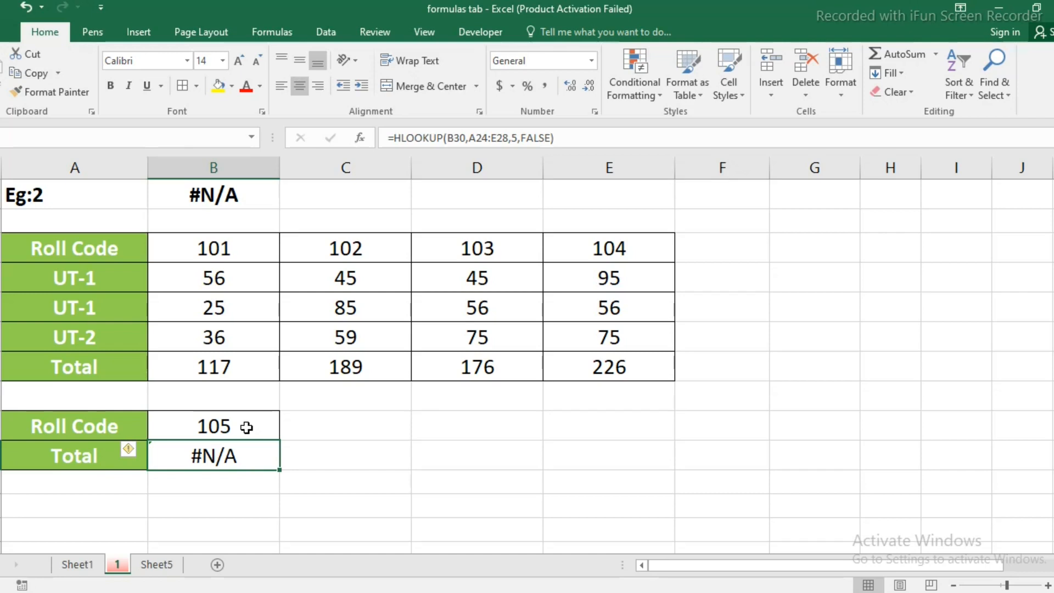
Insert IFNA( before HLOOKUP in the B31 formula so that the lookup becomes its value argument.
key("F2")
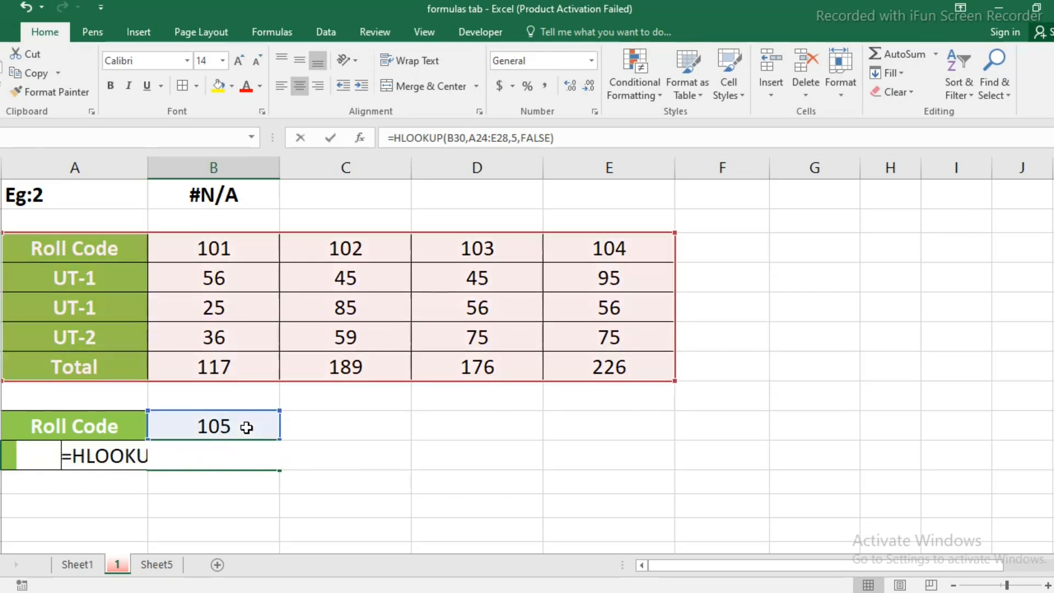
left_click(72, 455)
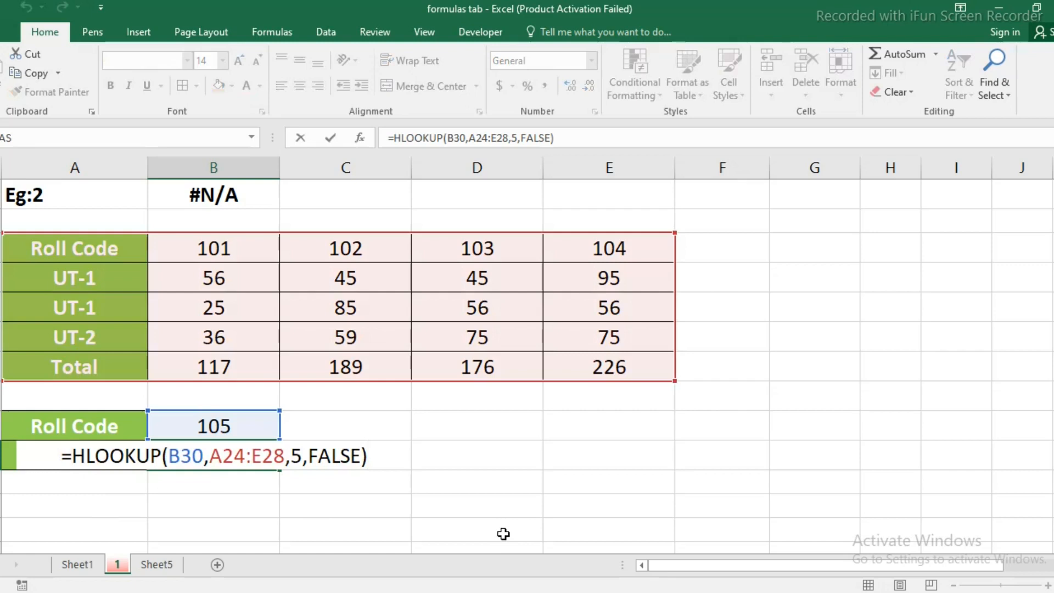
type("ifna")
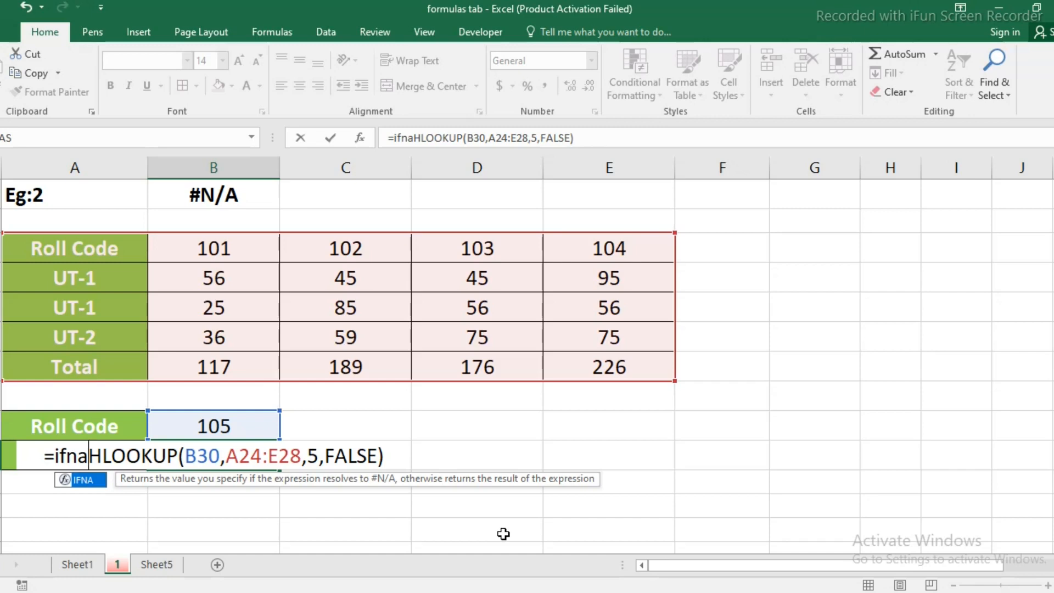
type("(")
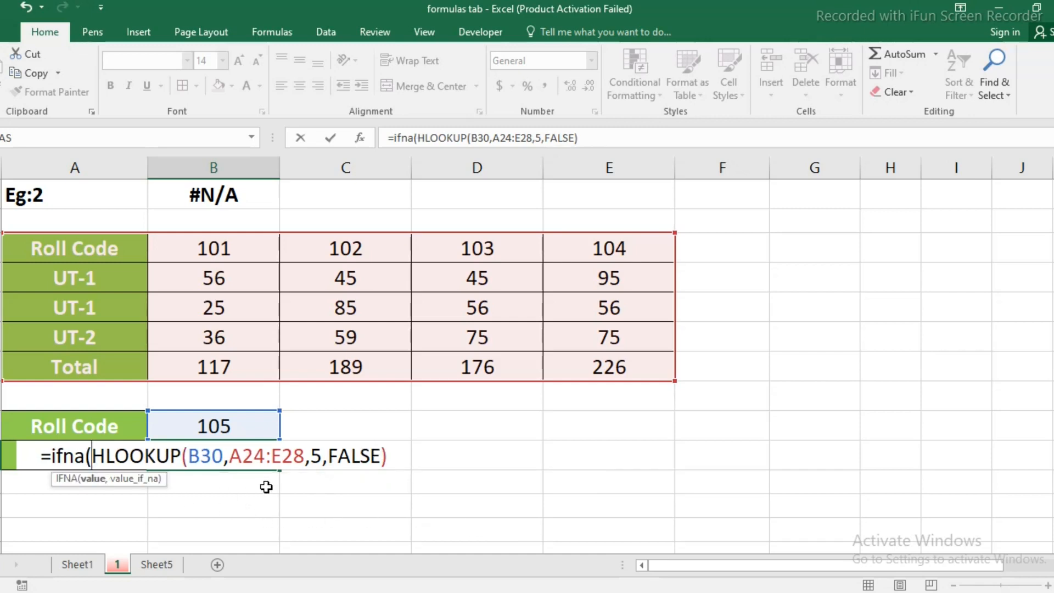
left_click_drag(396, 455, 92, 460)
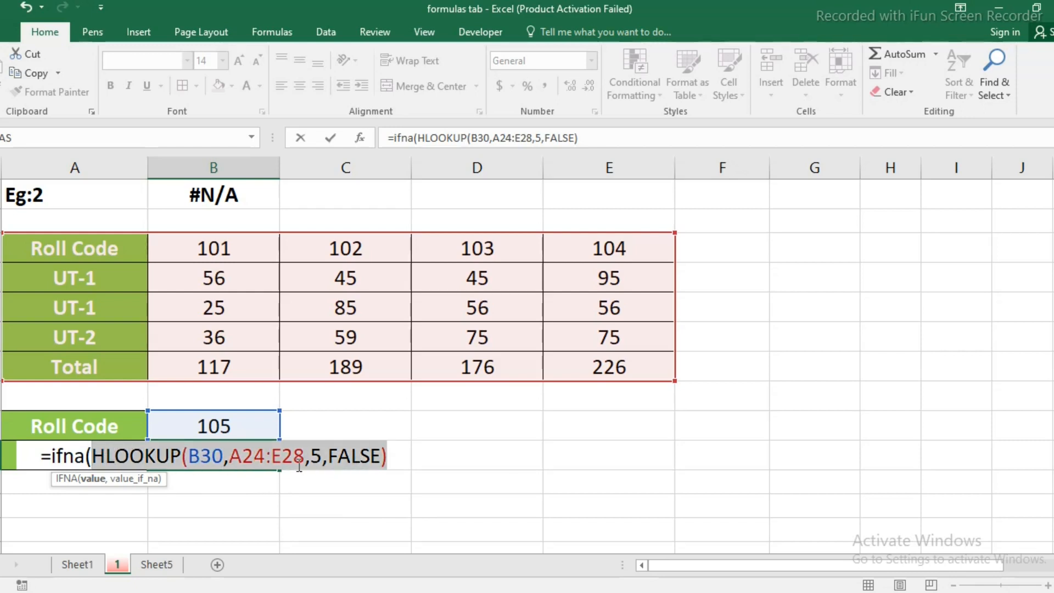
Finish the IFNA formula in B31 with "Not found" as the value returned for #N/A.
left_click(401, 458)
type(",")
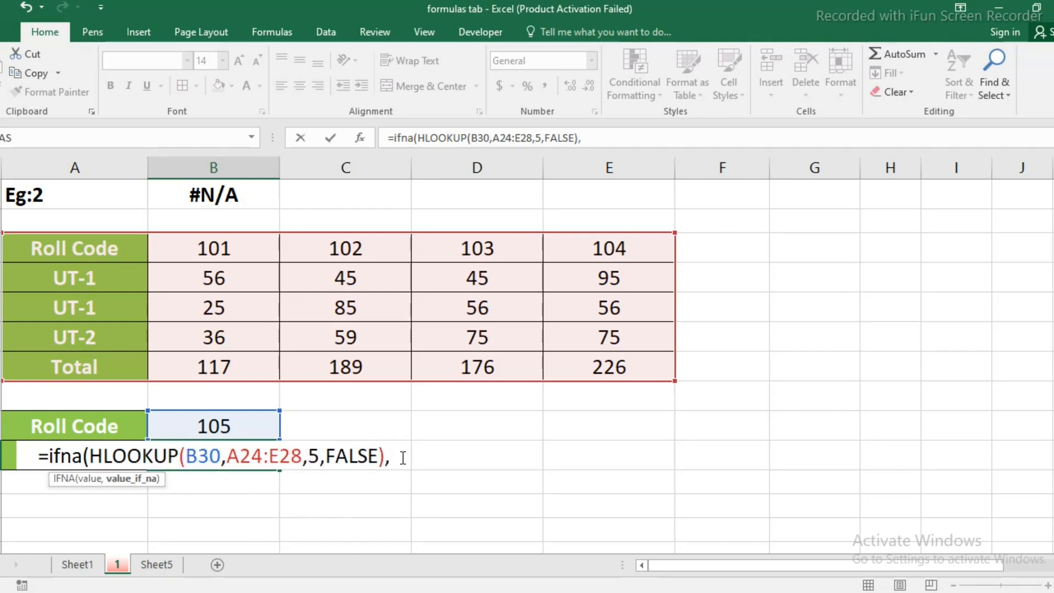
type("\"Nt")
key("BackSpace")
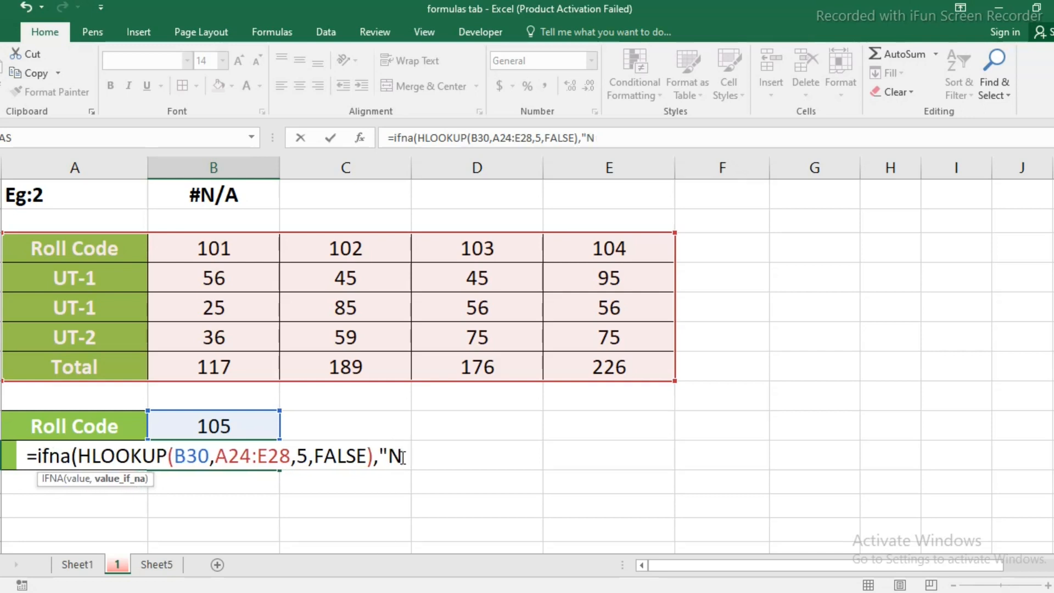
type("ot fo")
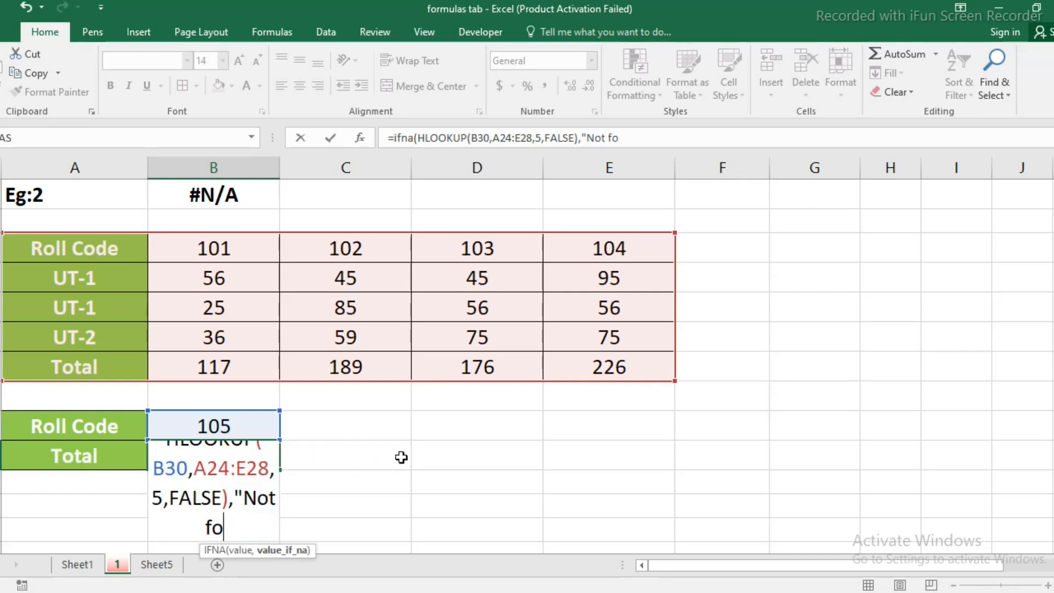
type("und\")")
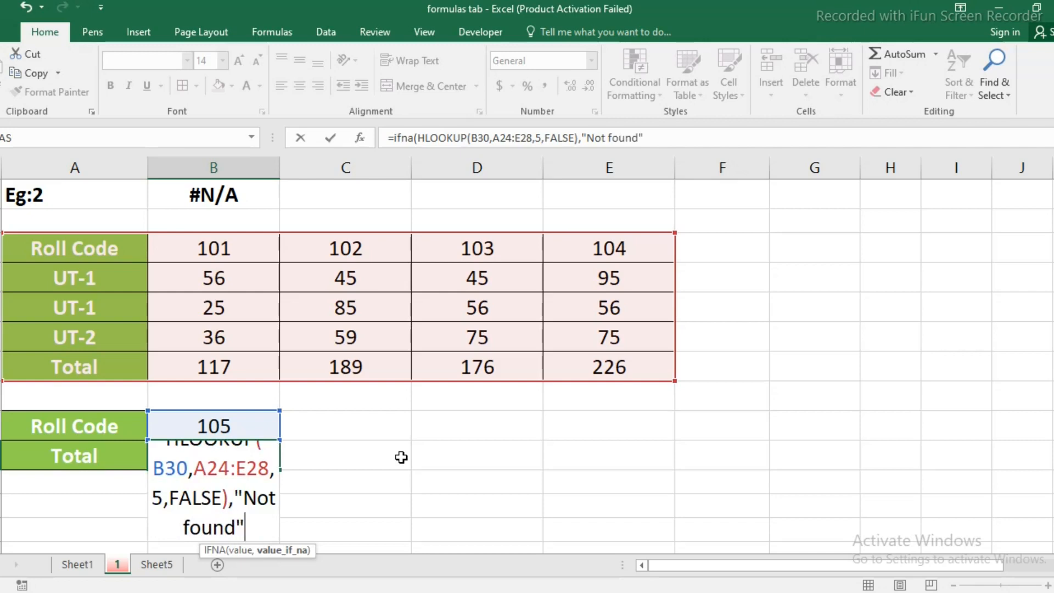
key("Return")
scroll(401, 457, "up", 1)
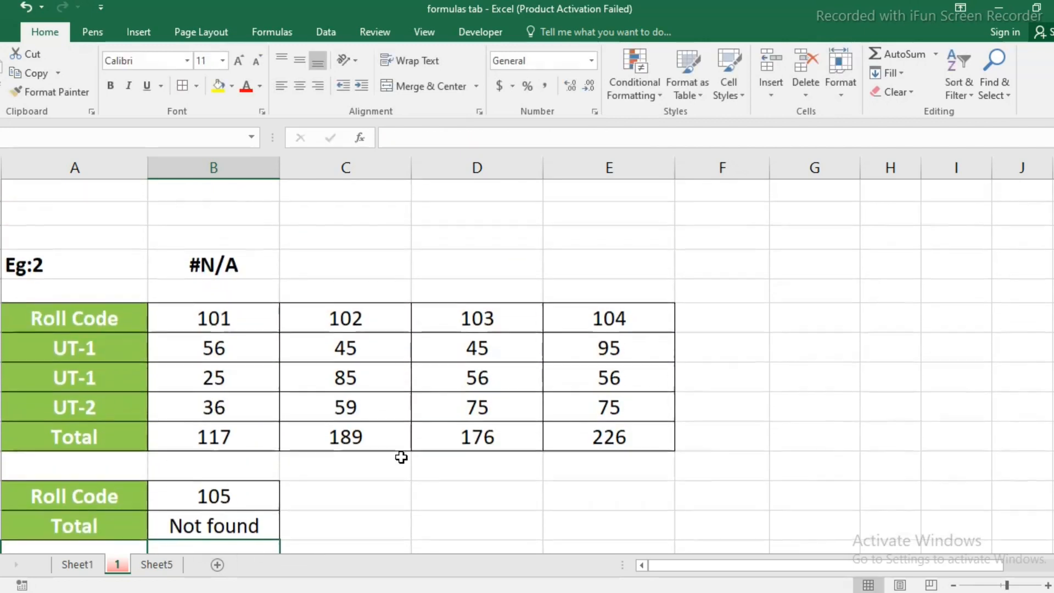
scroll(401, 457, "down", 1)
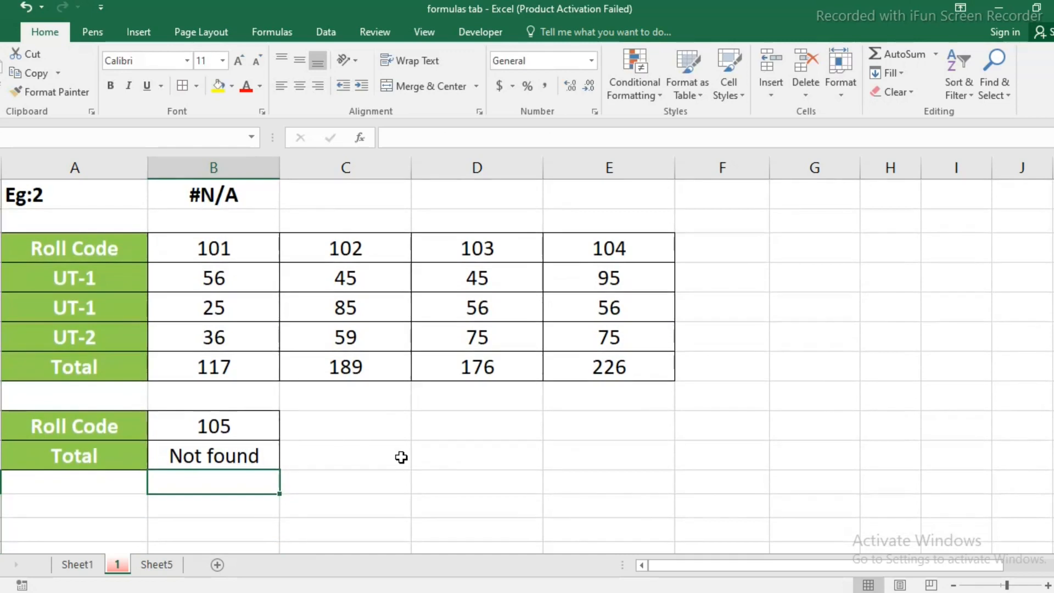
Set the roll code in B30 to 101 to test the IFNA formula with an existing code.
left_click(250, 422)
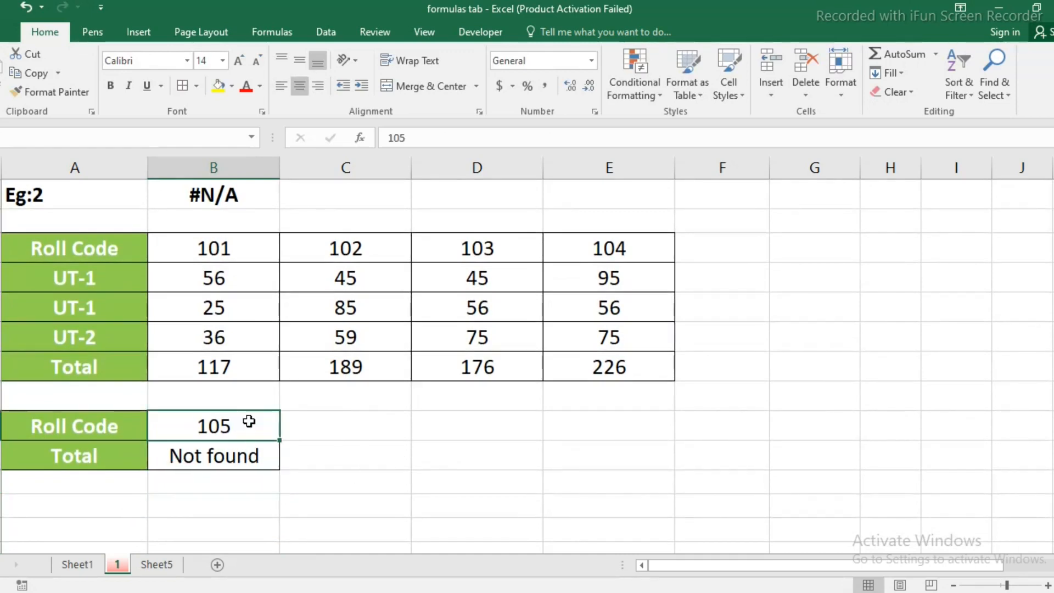
type("101")
key("Return")
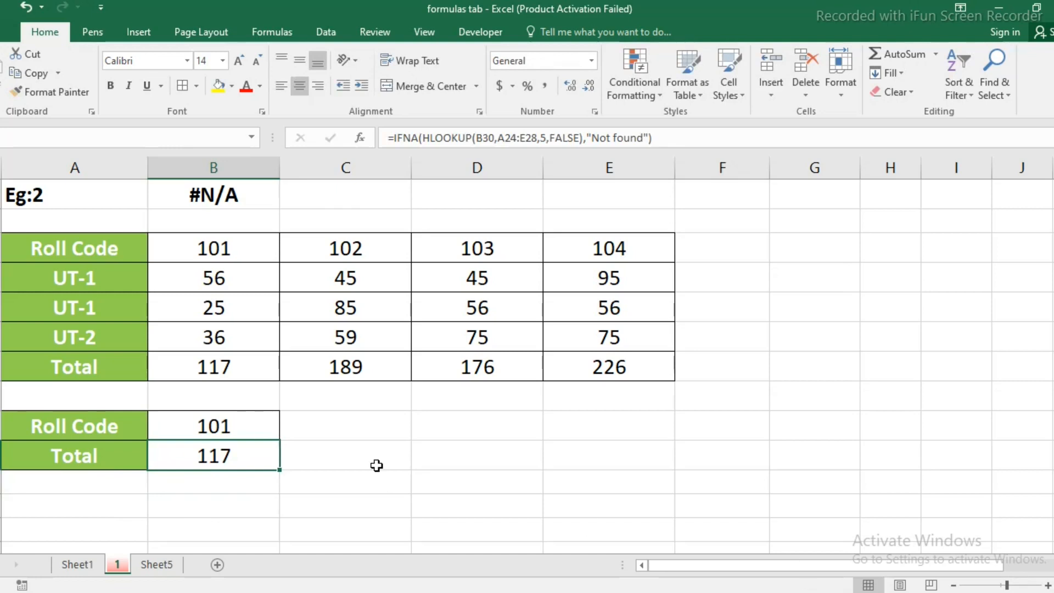
Start an HLOOKUP formula in Sales Price cell B45 of Eg:3, using P-ID cell B44 as the lookup value.
scroll(377, 465, "down", 3)
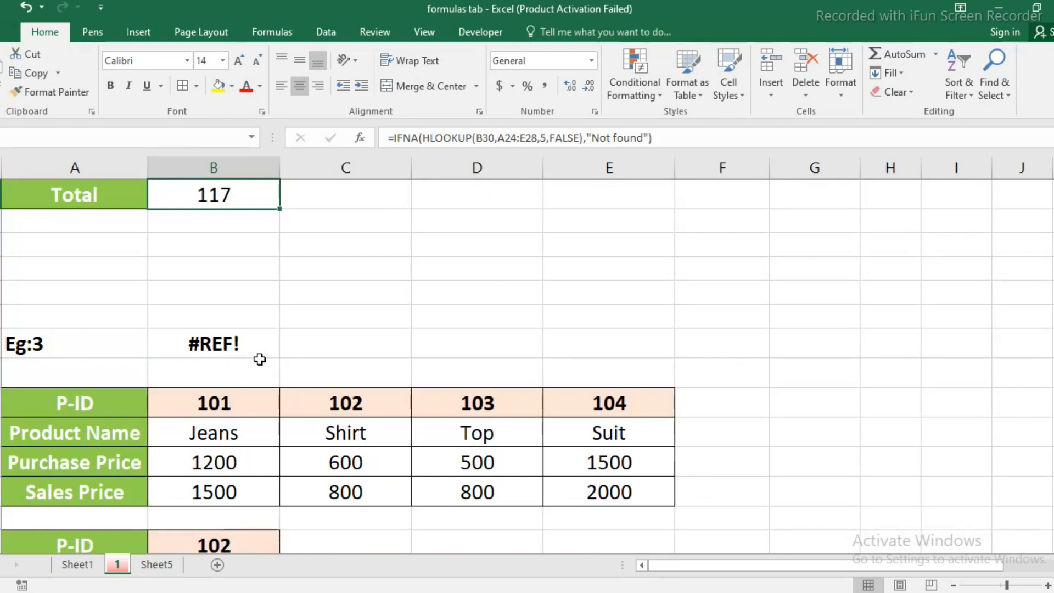
scroll(260, 359, "down", 1)
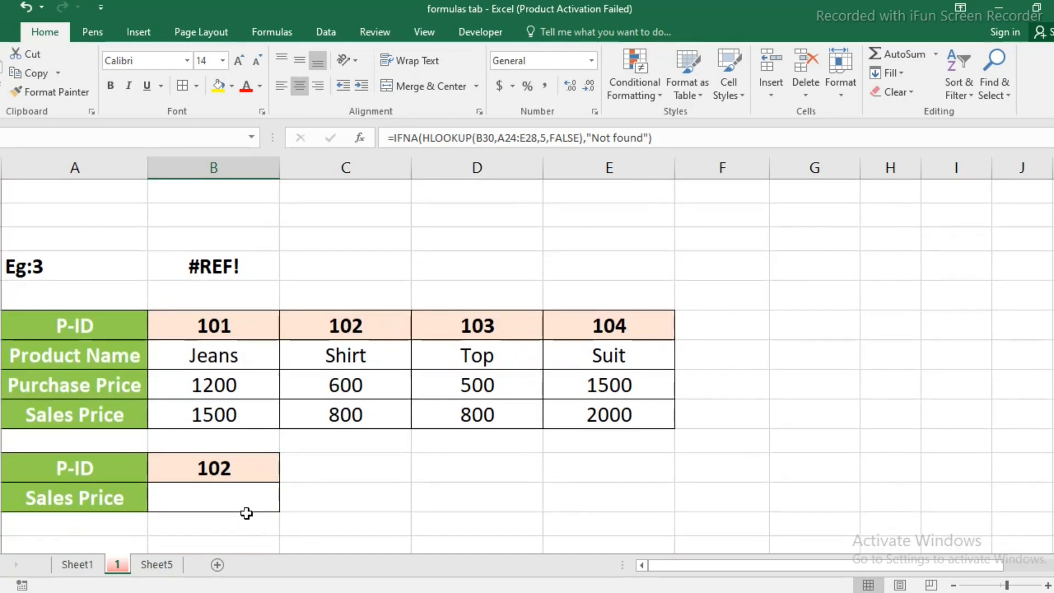
left_click(238, 499)
left_click(238, 499)
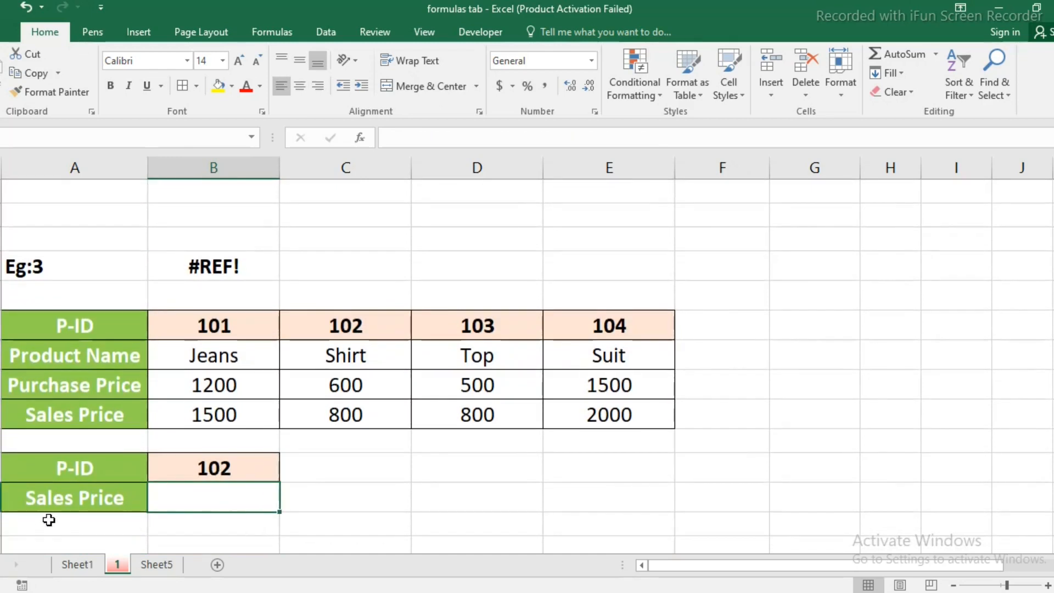
type("=h")
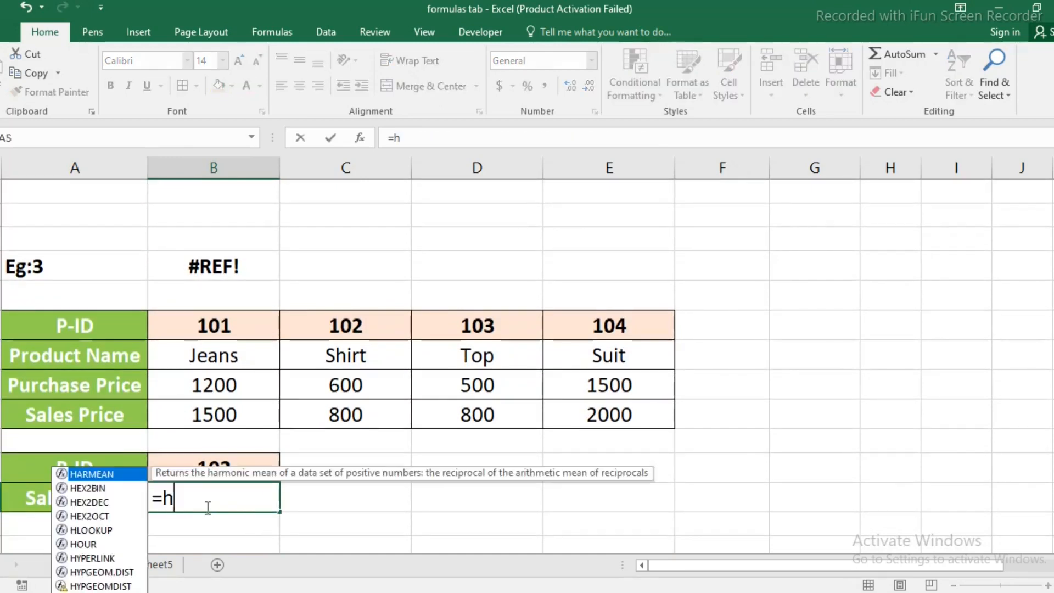
type("lookup(")
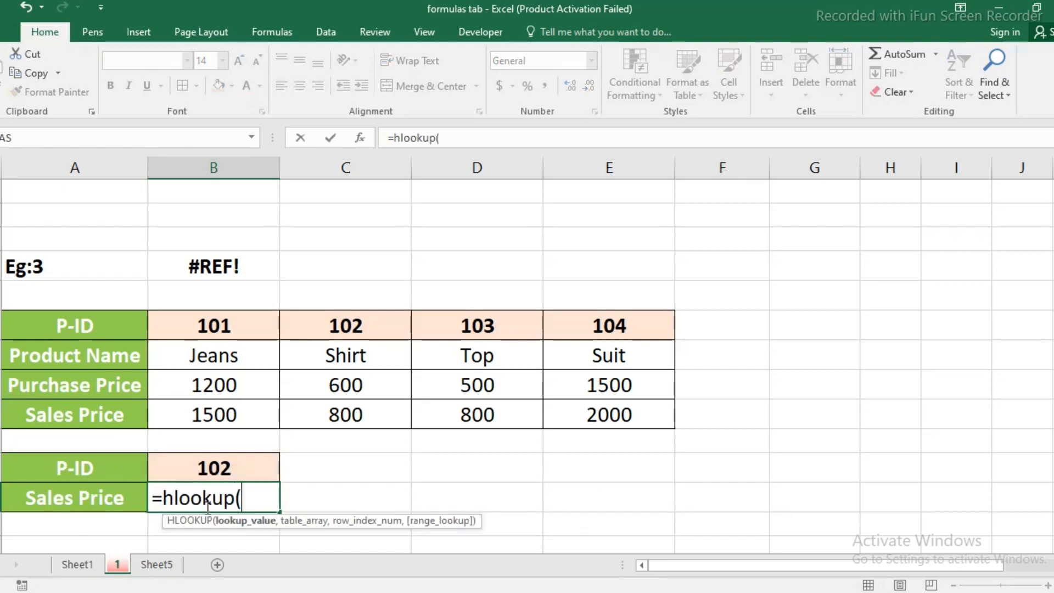
left_click(209, 467)
Complete the B45 HLOOKUP with table array A39:E42, row index 4 and exact match (FALSE).
type(",")
left_click_drag(82, 322, 602, 417)
type(",")
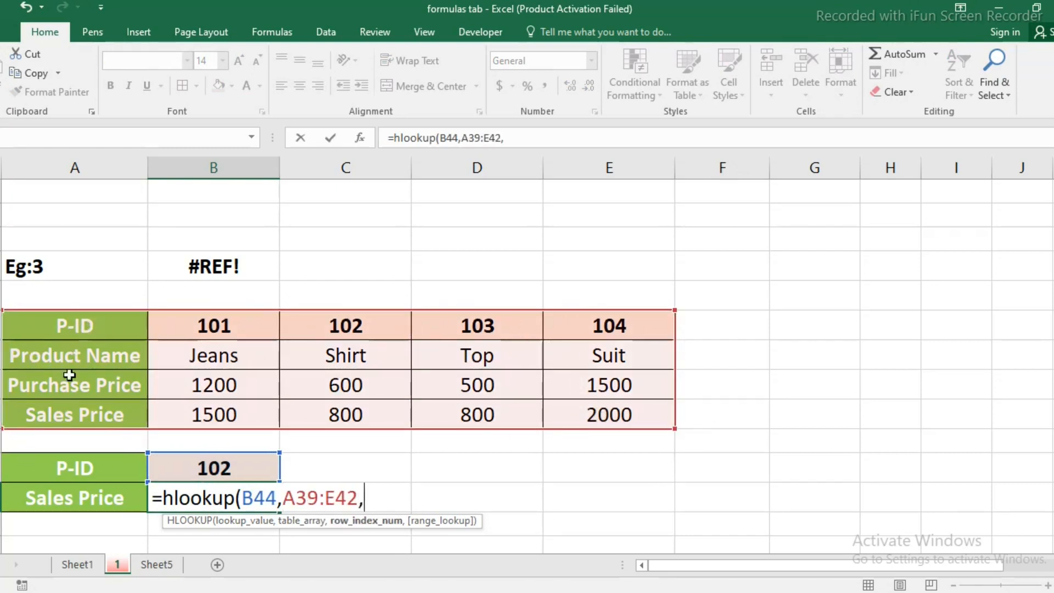
type("4,")
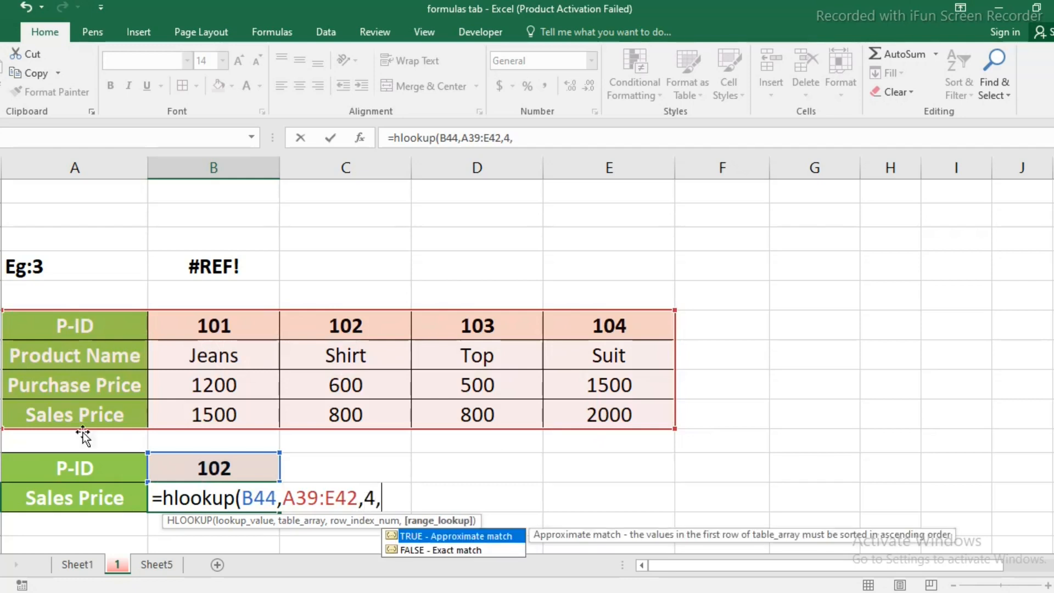
double_click(415, 552)
type(")")
key("Return")
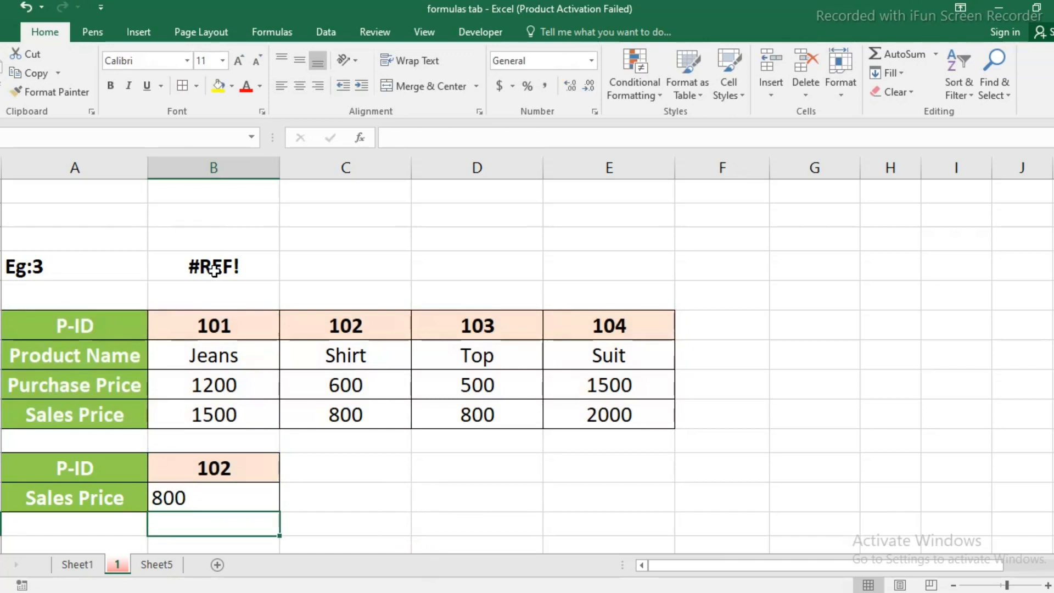
left_click(222, 500)
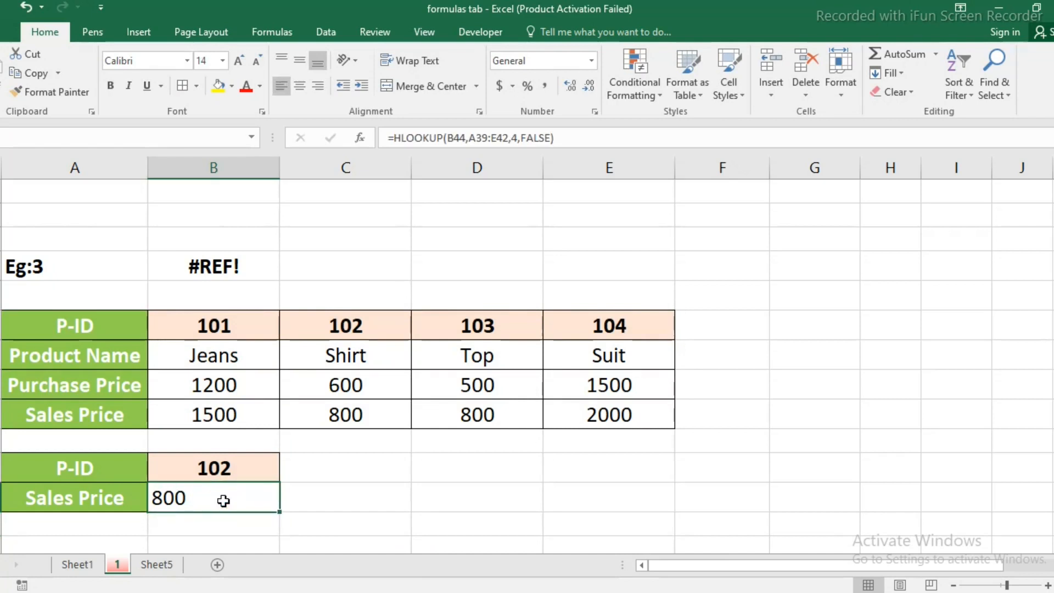
Set the row index of the HLOOKUP in Sales Price cell B45 to 5, beyond the table's rows.
key("F2")
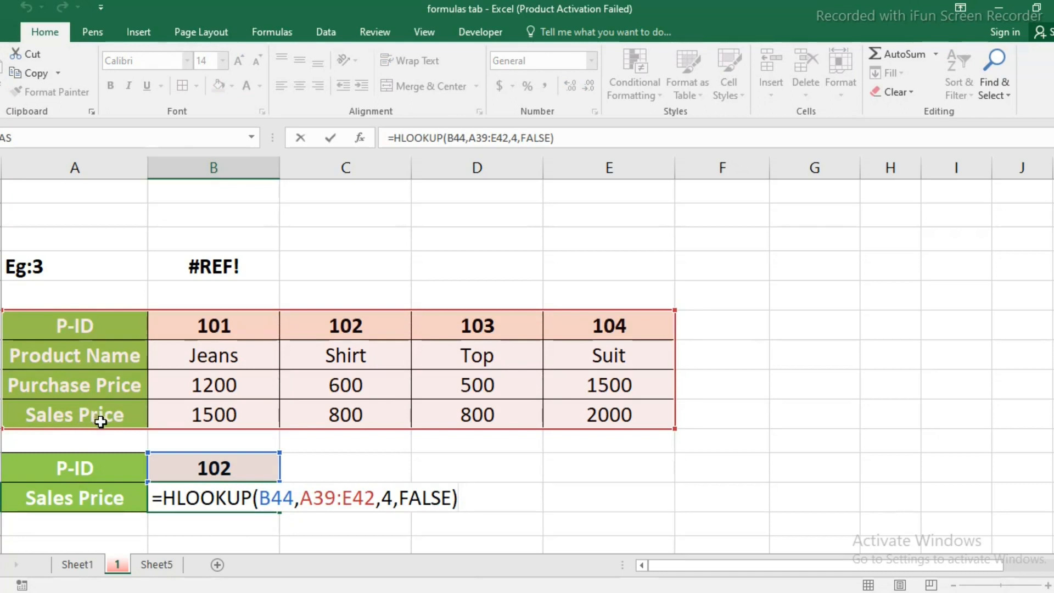
left_click(387, 497)
key("BackSpace")
type("5")
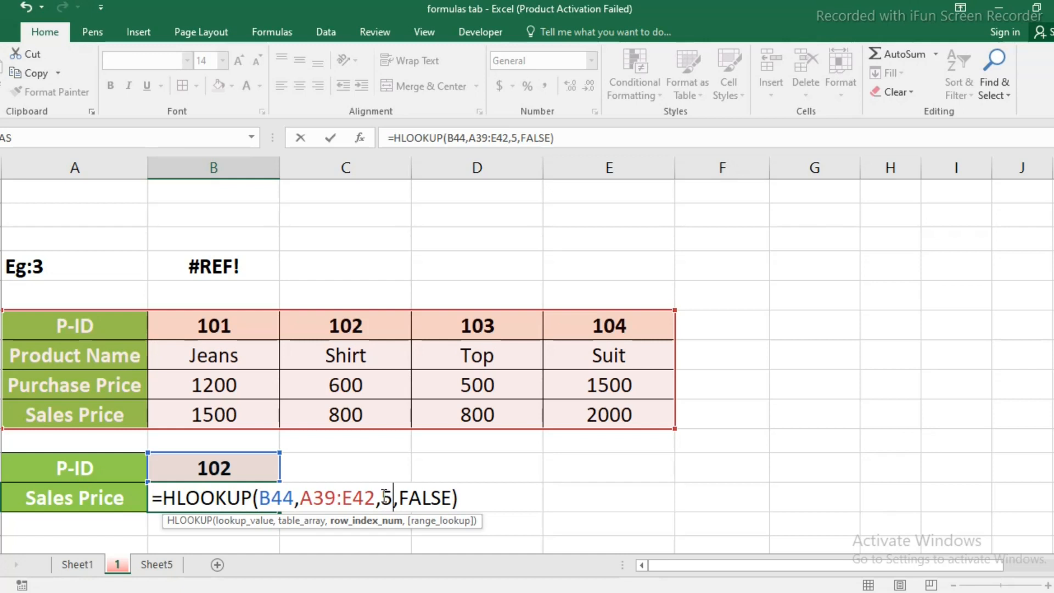
key("Return")
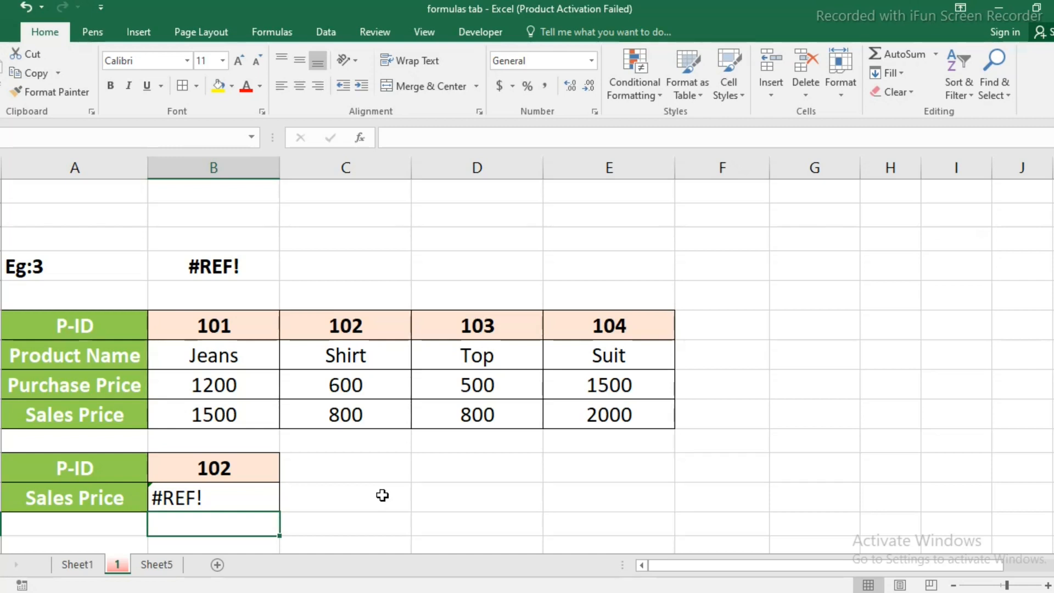
Set the row index of the HLOOKUP in B45 to 4.
left_click(244, 500)
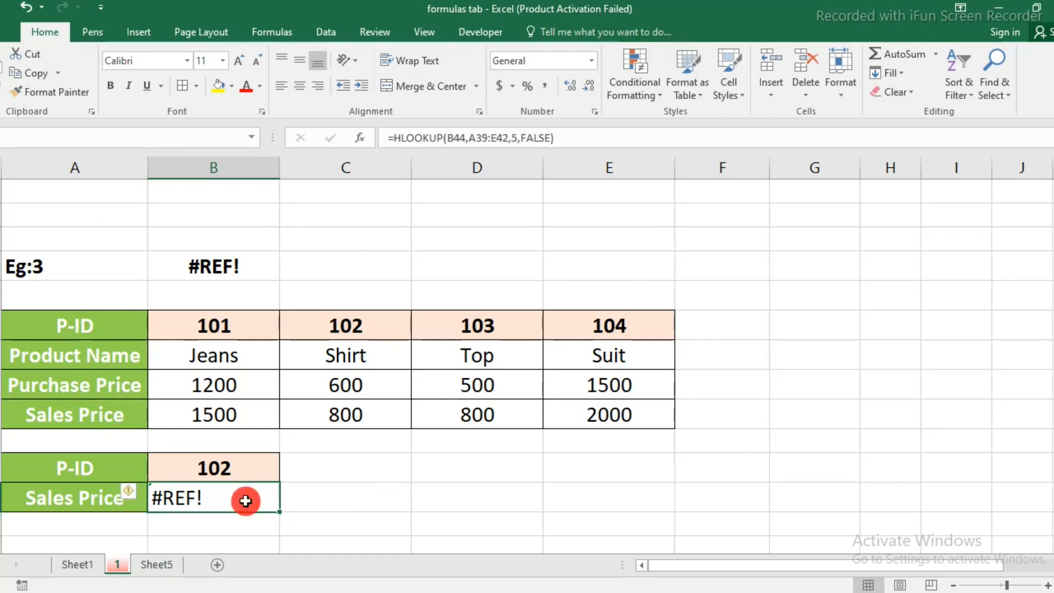
double_click(244, 501)
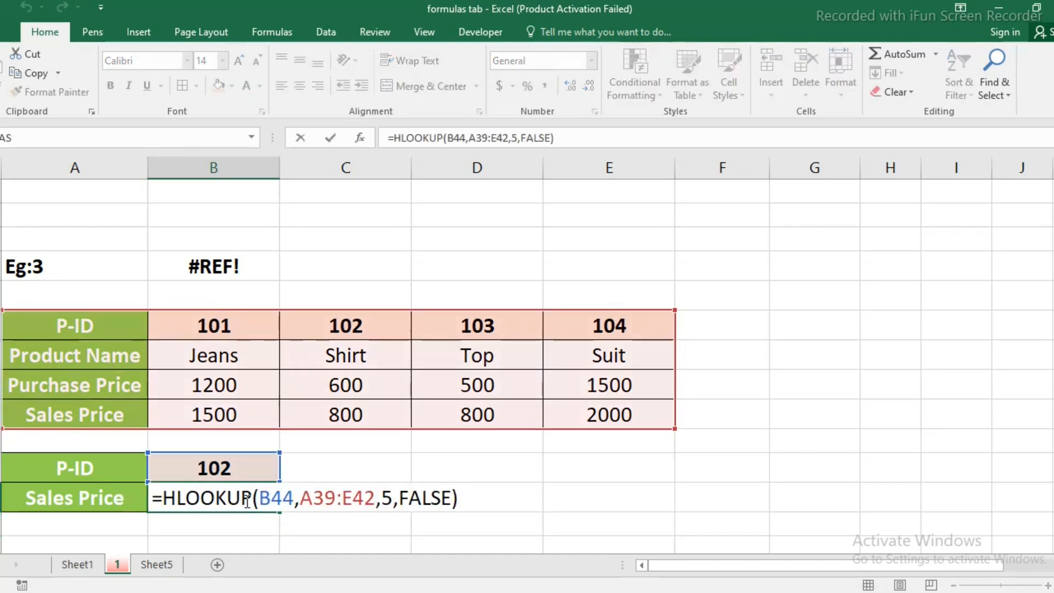
left_click(393, 497)
key("BackSpace")
type("4")
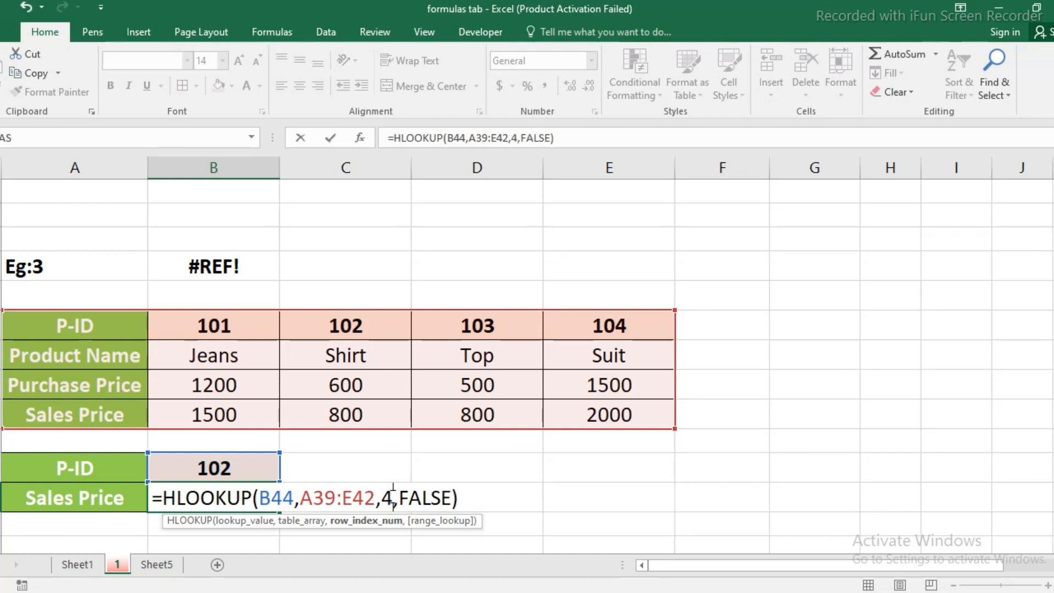
key("Return")
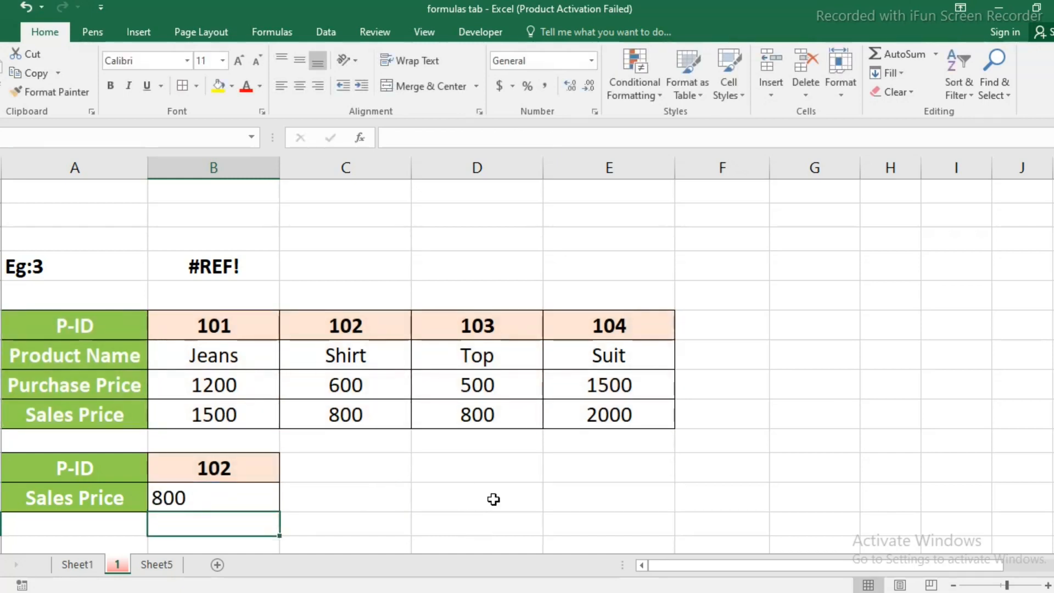
Start an HLOOKUP formula in Sales Price cell B58 of Eg:4, using P-ID cell B57 as the lookup value.
scroll(493, 499, "down", 3)
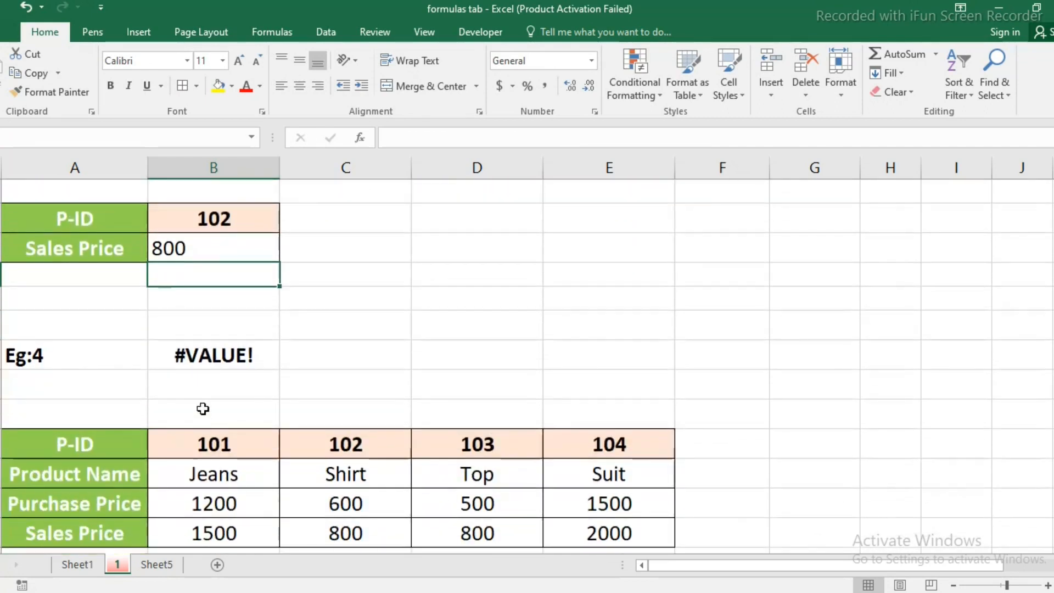
scroll(300, 441, "down", 1)
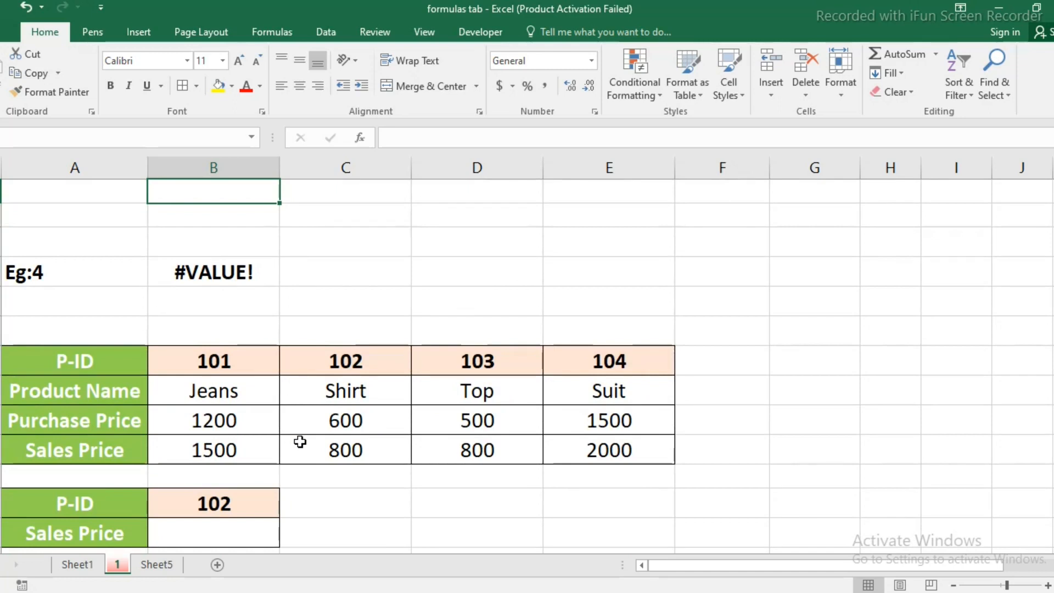
left_click(254, 536)
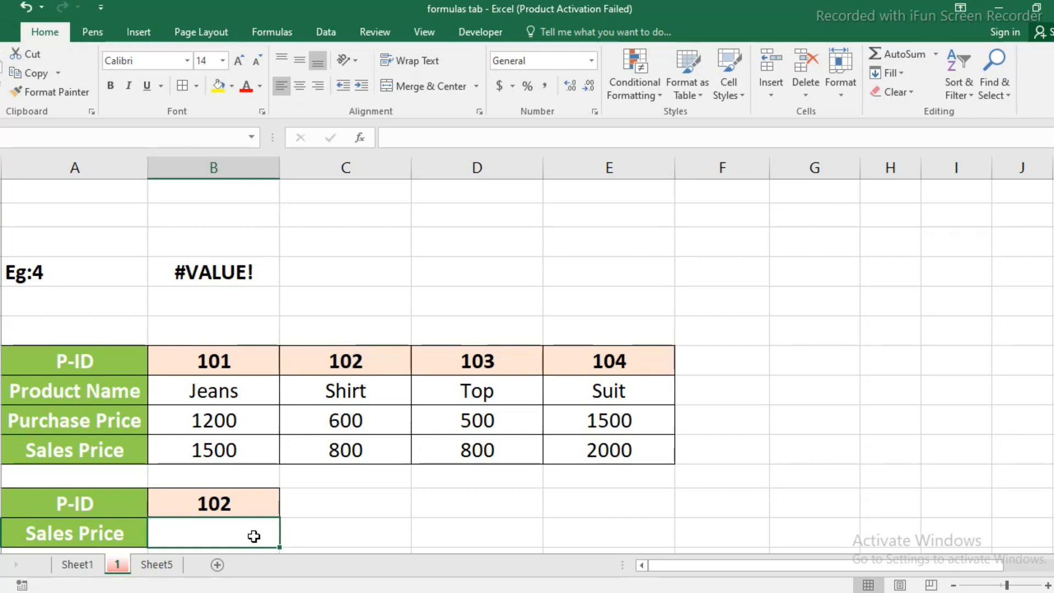
type("=hl")
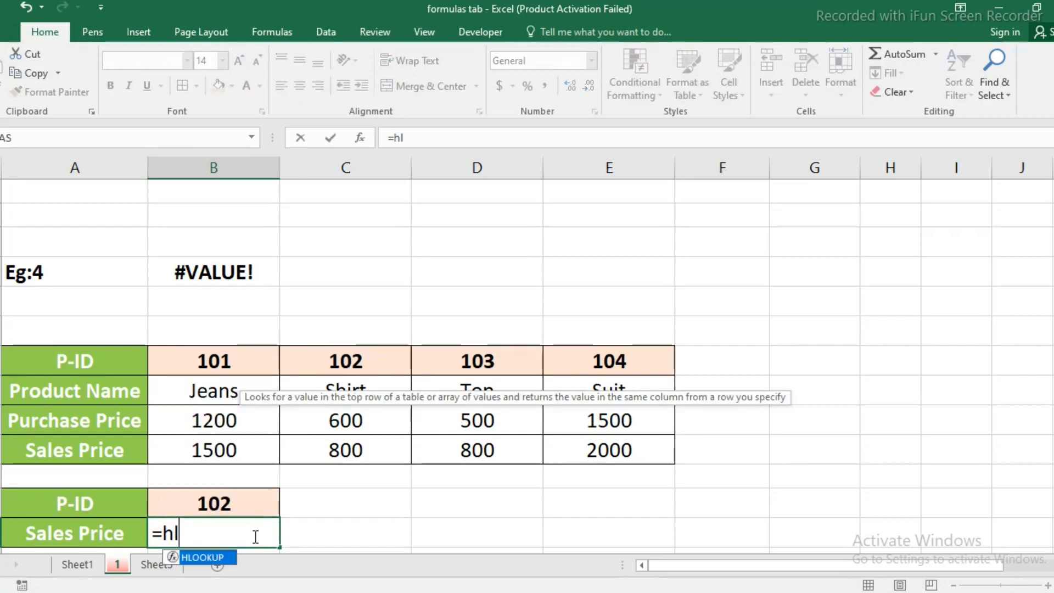
type("ookup(")
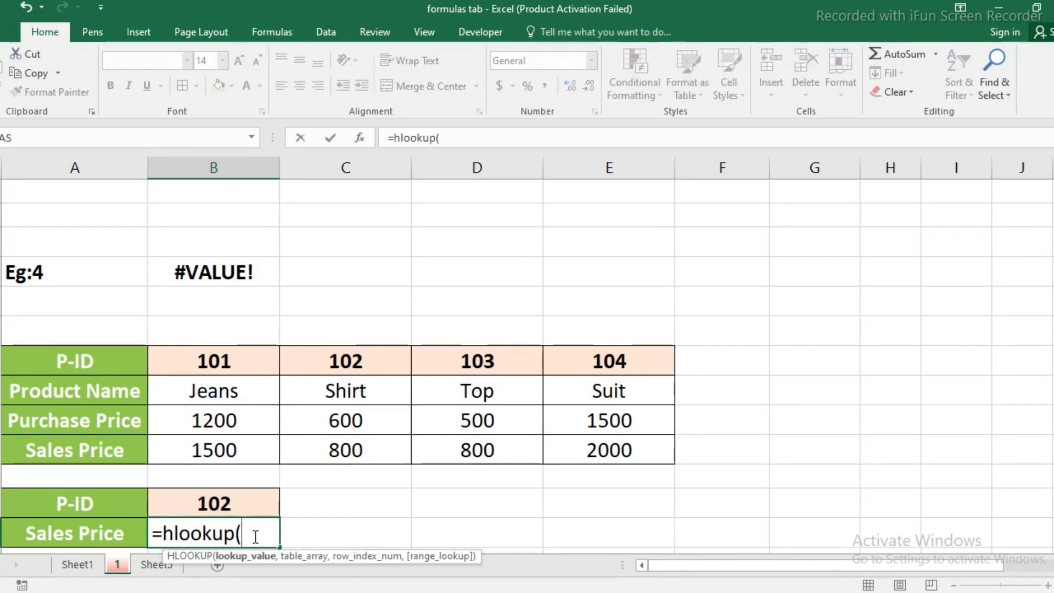
left_click(221, 502)
type(",")
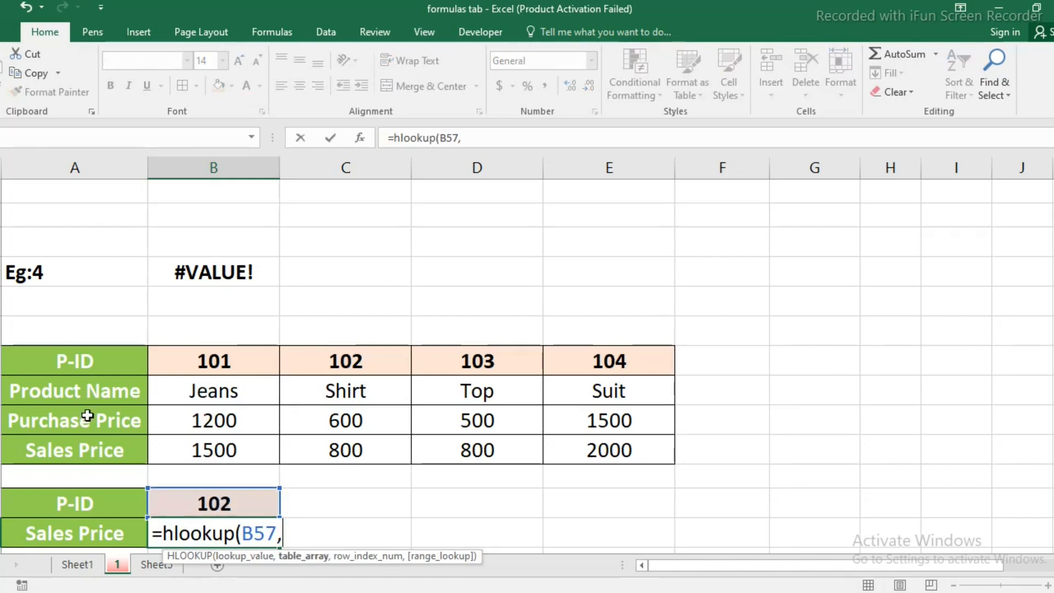
Complete the B58 HLOOKUP with table array A52:E55, row index 4 and exact match (FALSE).
left_click_drag(55, 362, 623, 454)
type(",")
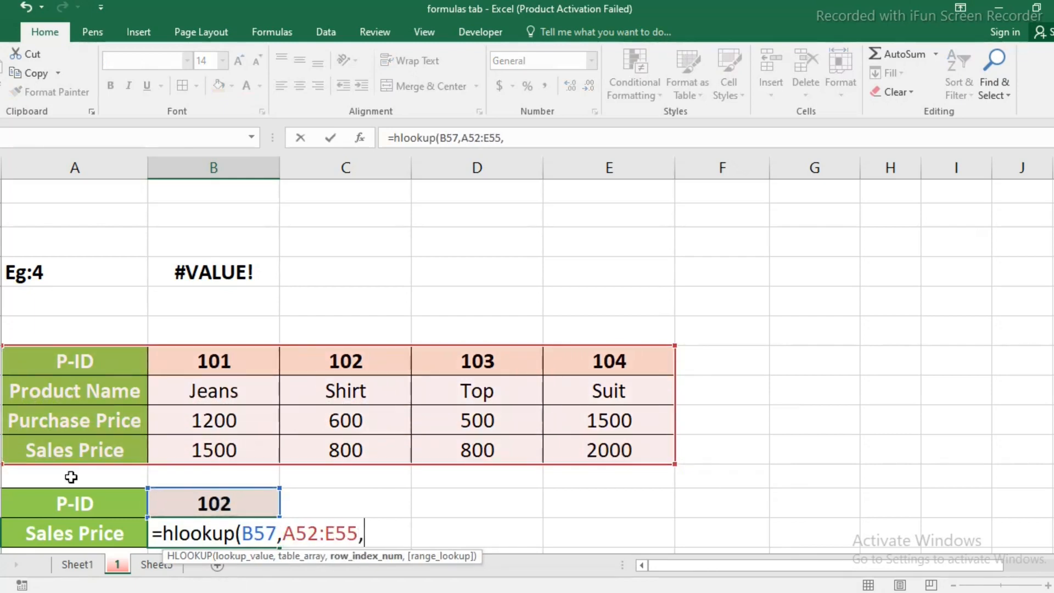
type("4,")
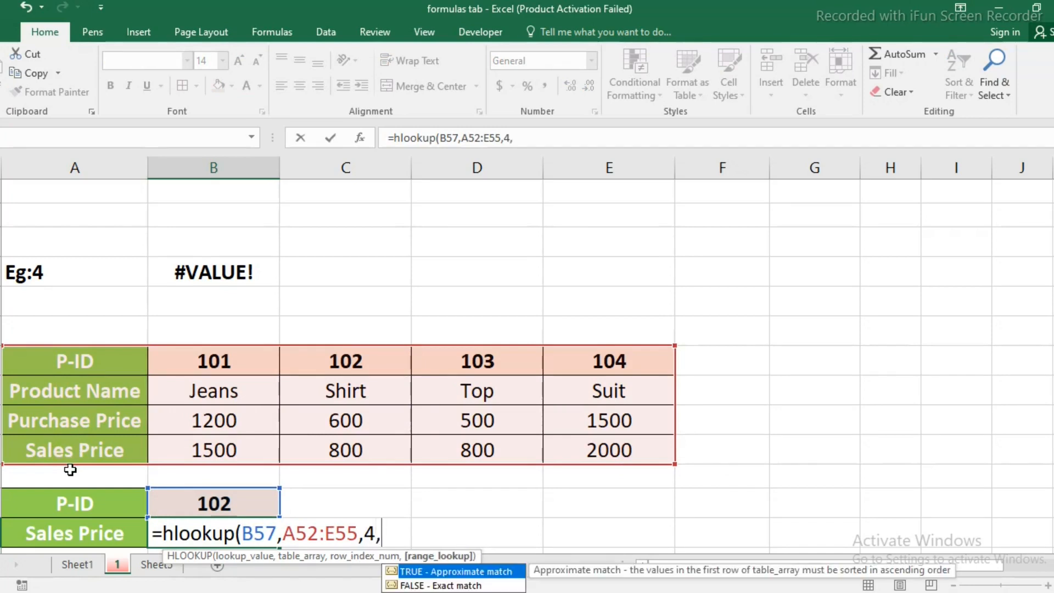
double_click(416, 588)
type(")")
key("Return")
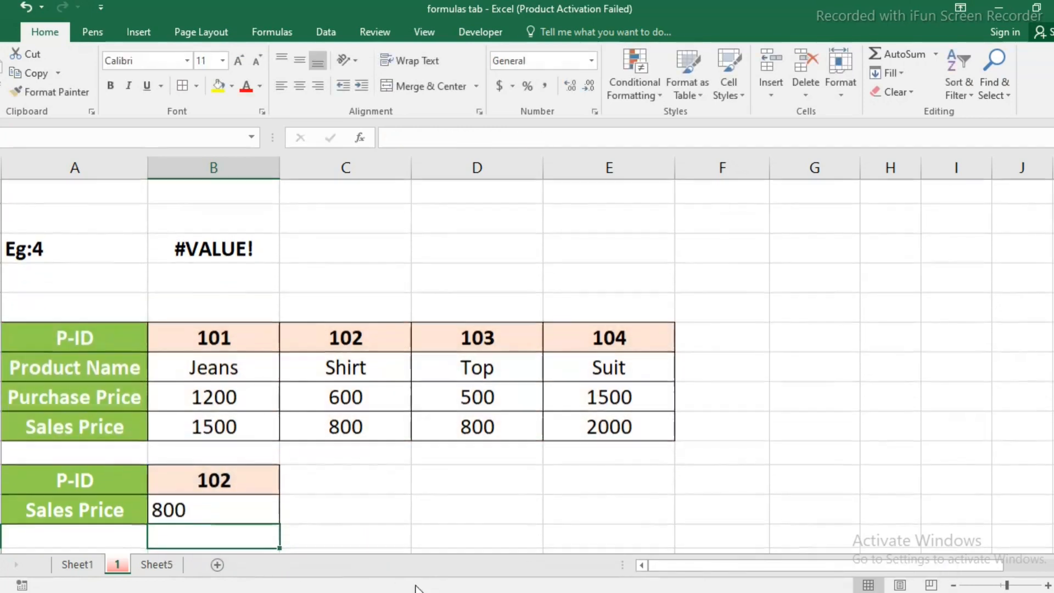
Set the row index of the HLOOKUP in Sales Price cell B58 to 0.
scroll(373, 540, "down", 1)
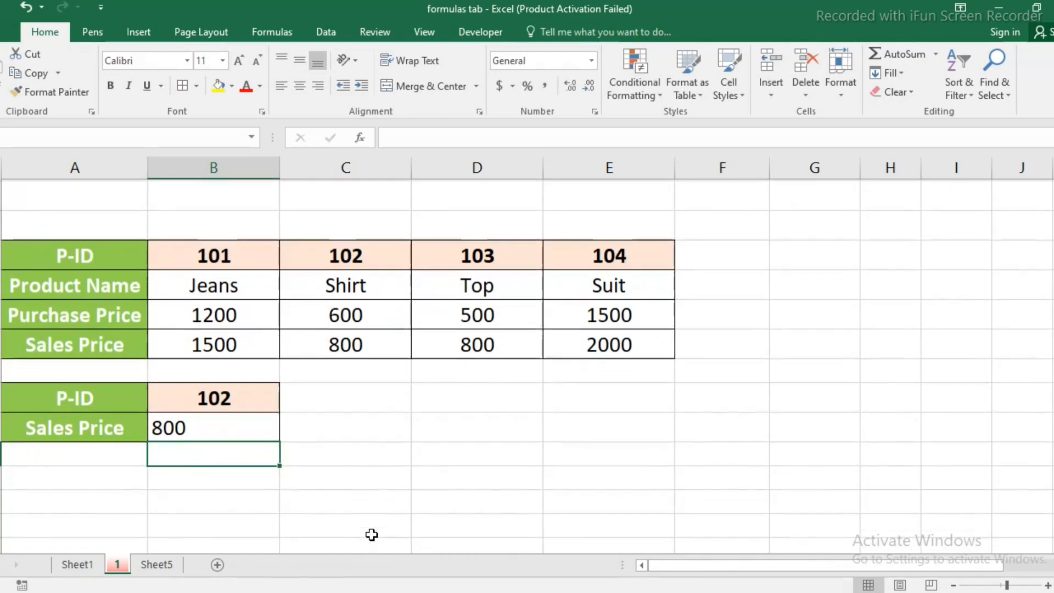
left_click(214, 426)
double_click(214, 426)
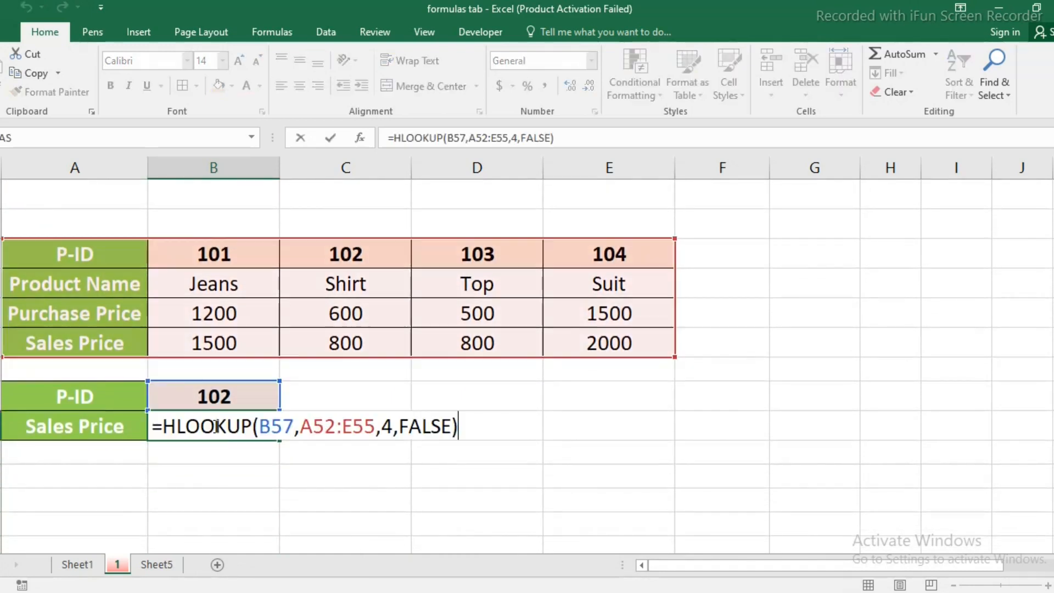
left_click(394, 428)
key("BackSpace")
type("0")
key("Return")
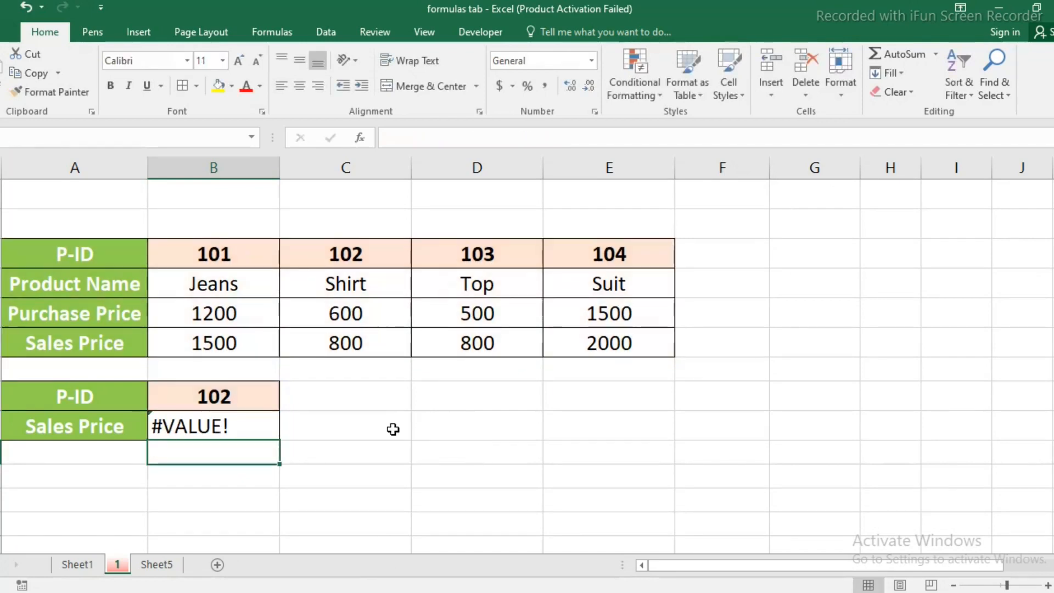
Set the row index of the HLOOKUP in B58 to the negative value -1.
key("Up")
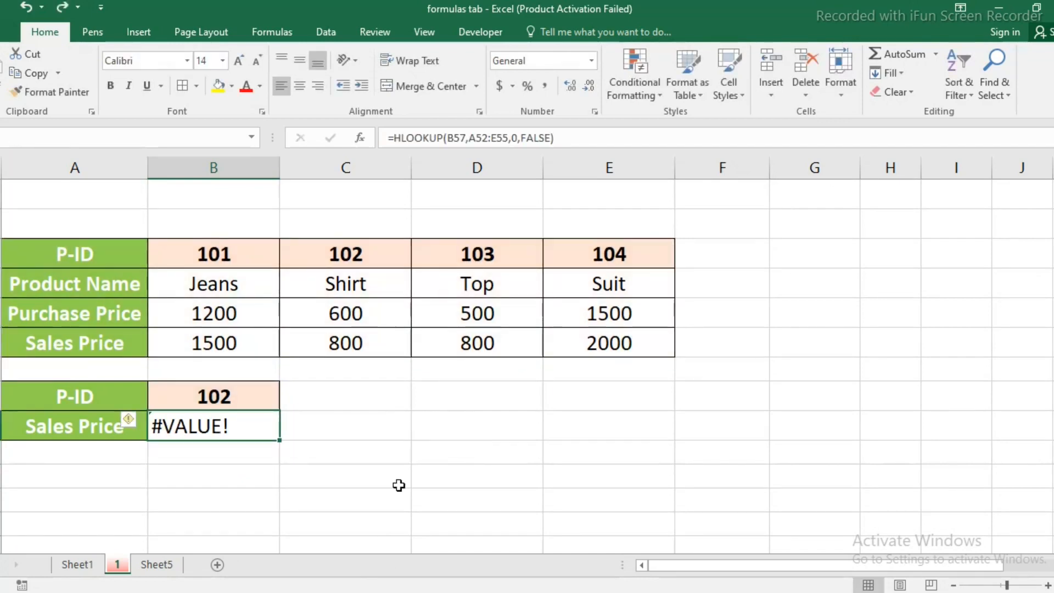
key("F2")
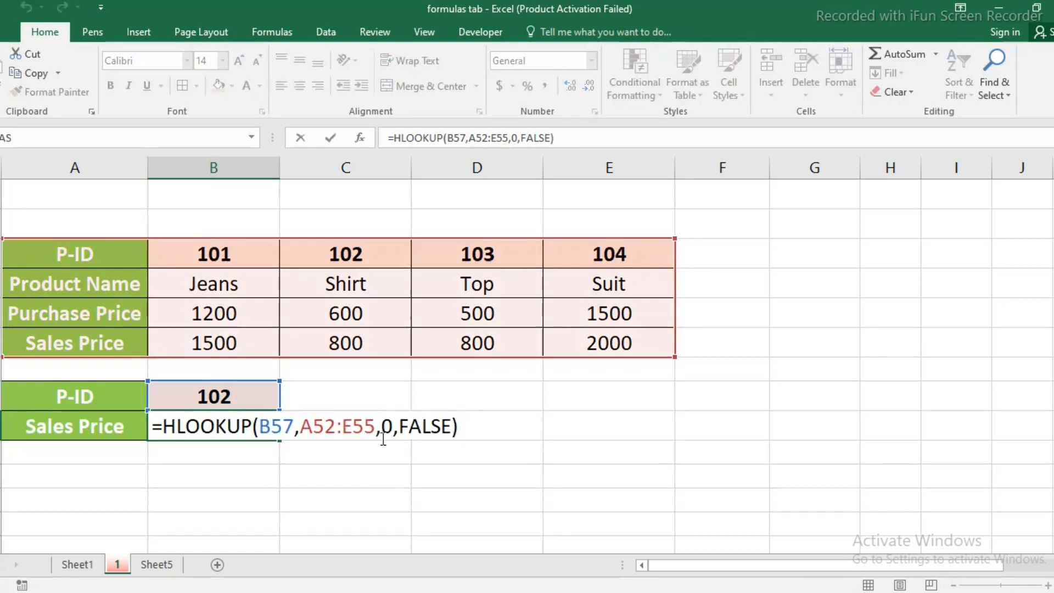
left_click(394, 423)
key("BackSpace")
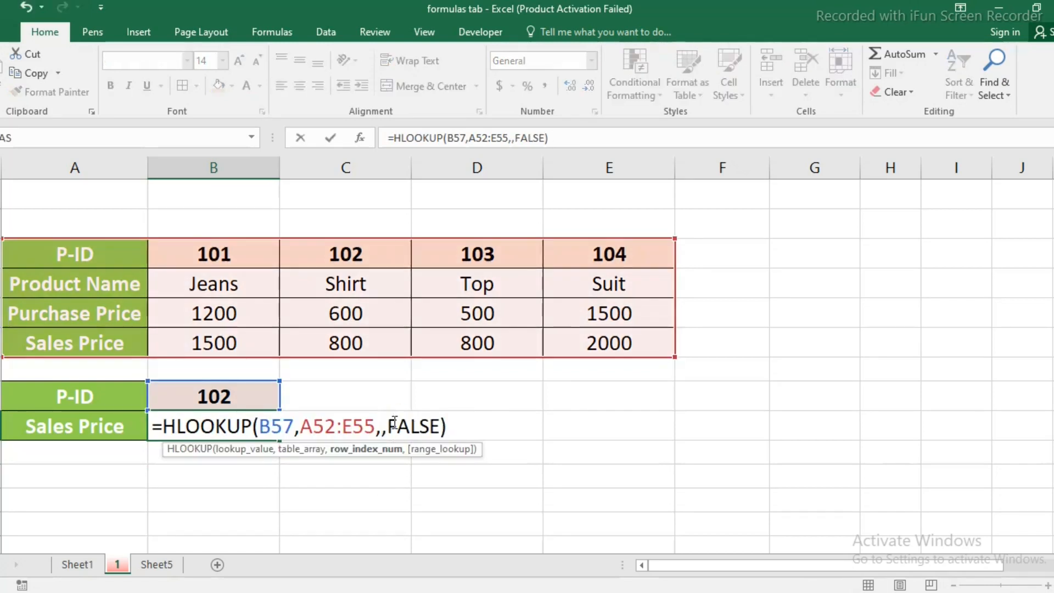
type("-1")
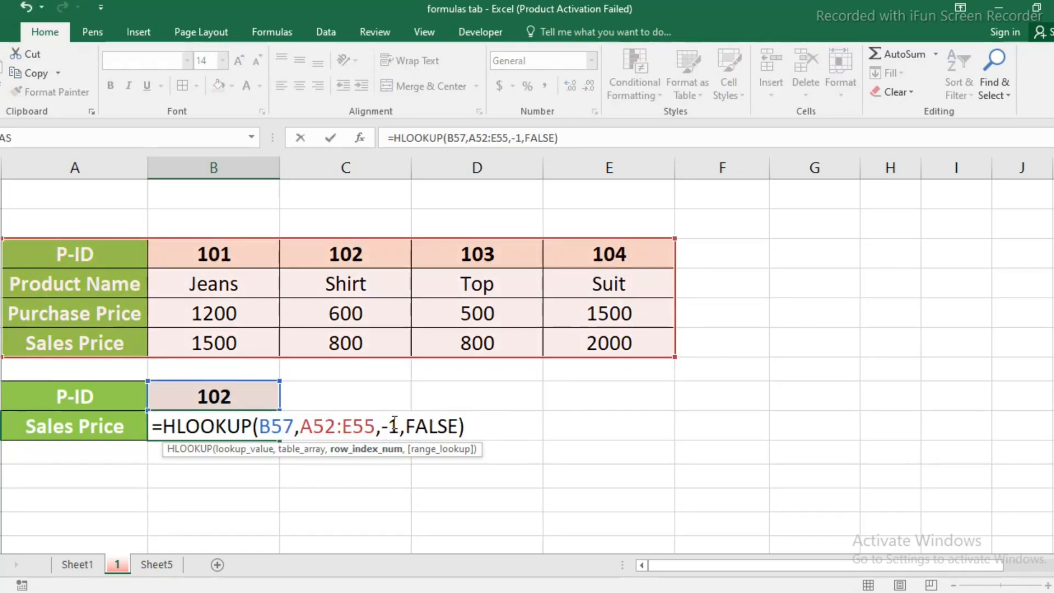
key("Return")
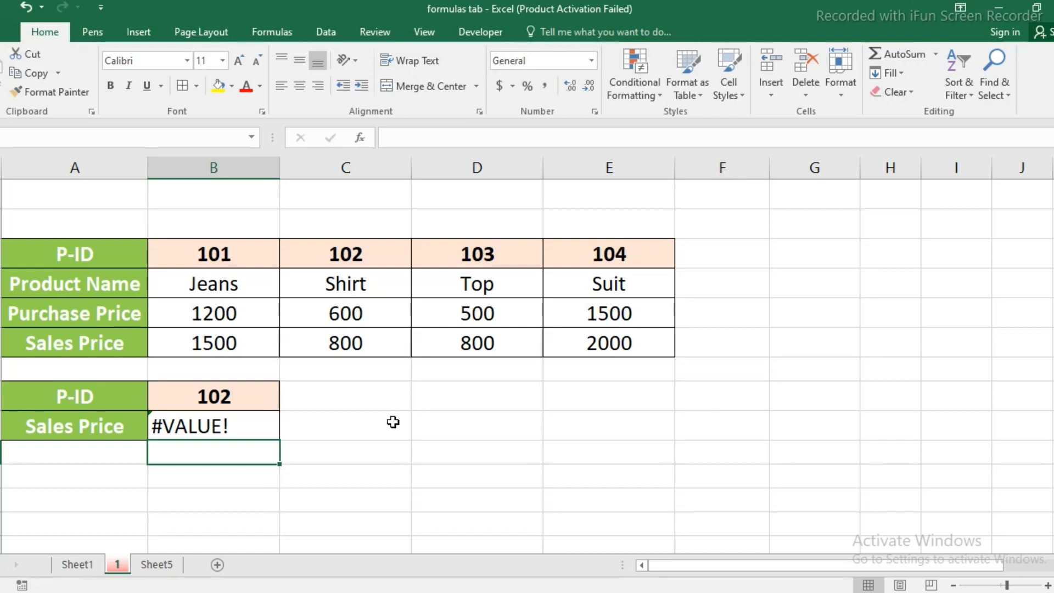
Set the row index of the HLOOKUP in B58 to 5, beyond the rows of A52:E55.
left_click(235, 425)
double_click(236, 425)
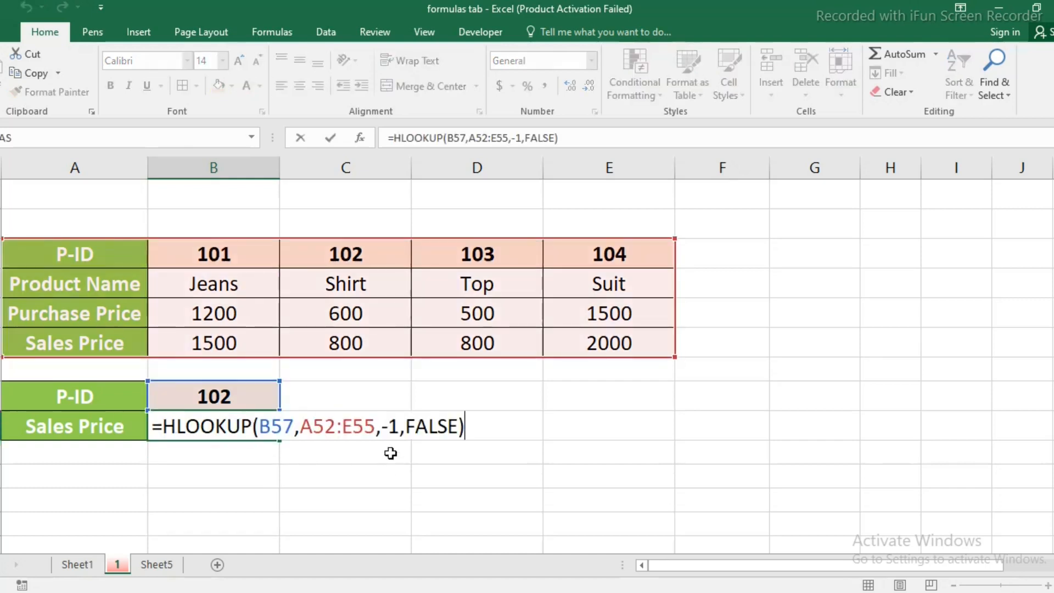
left_click(399, 427)
key("BackSpace")
key("BackSpace")
type("5")
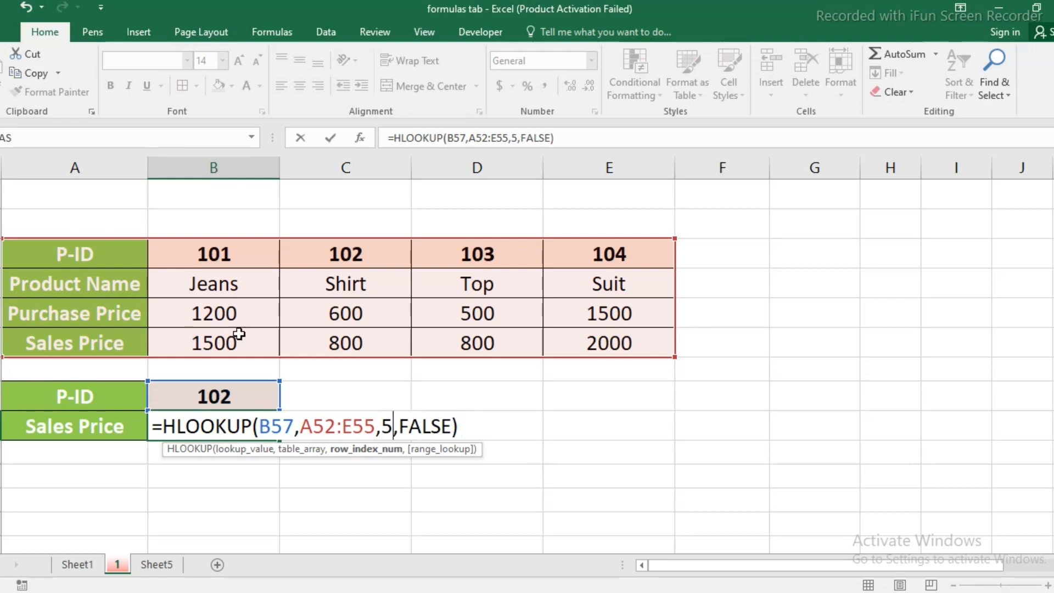
key("Return")
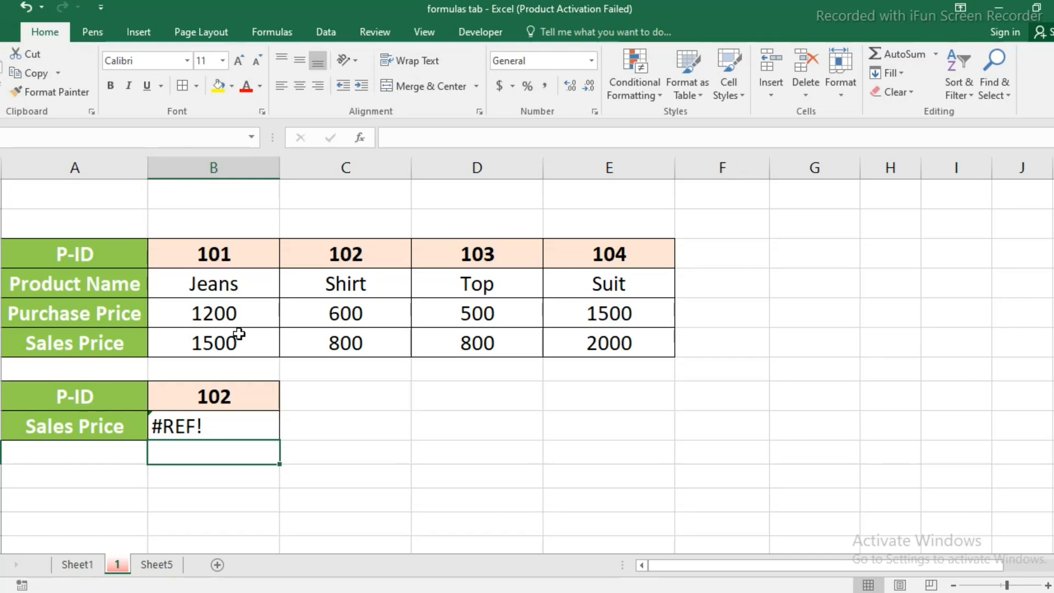
Undo the last formula change in B58 and set the HLOOKUP row index to 4.
key("ctrl+z")
key("F2")
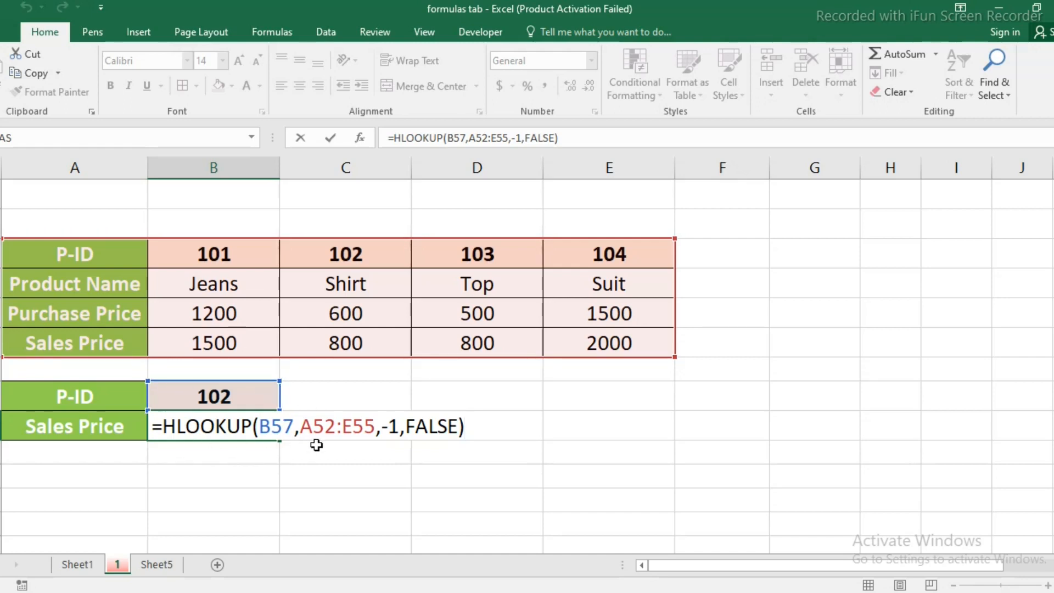
left_click(400, 428)
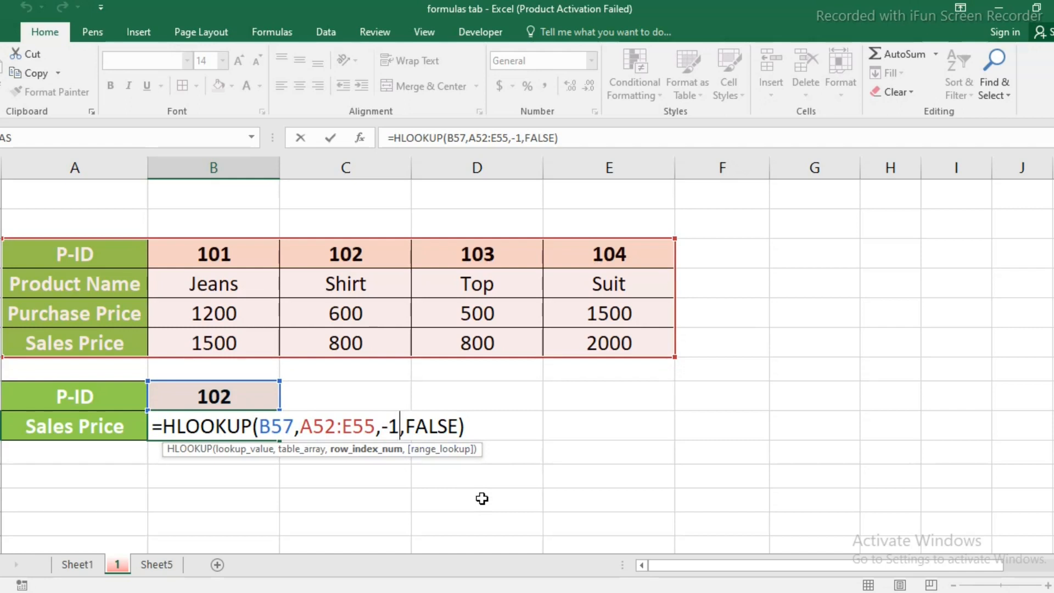
key("BackSpace")
key("BackSpace")
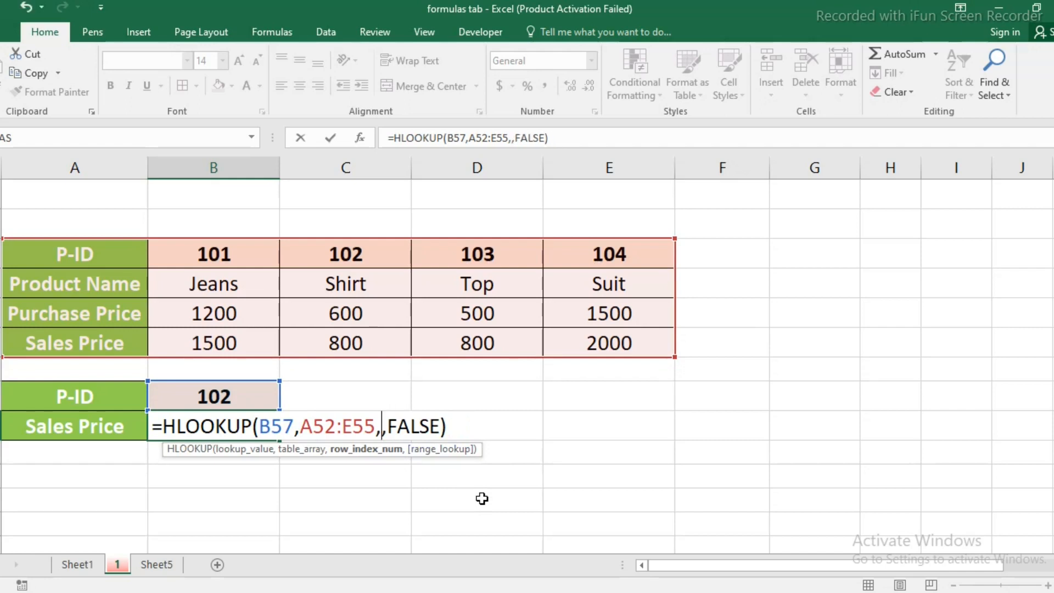
type("4")
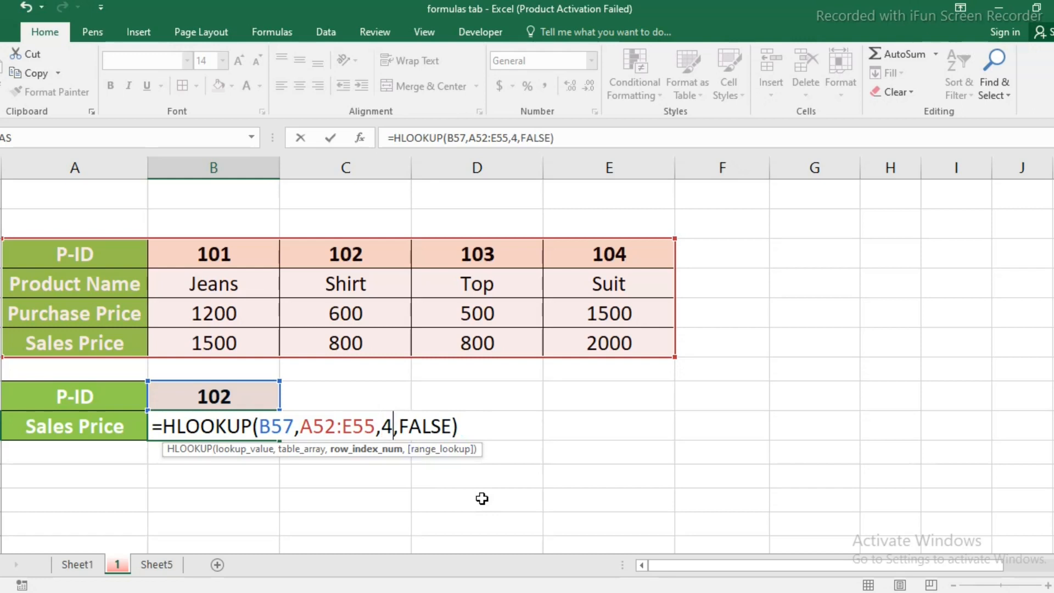
key("Return")
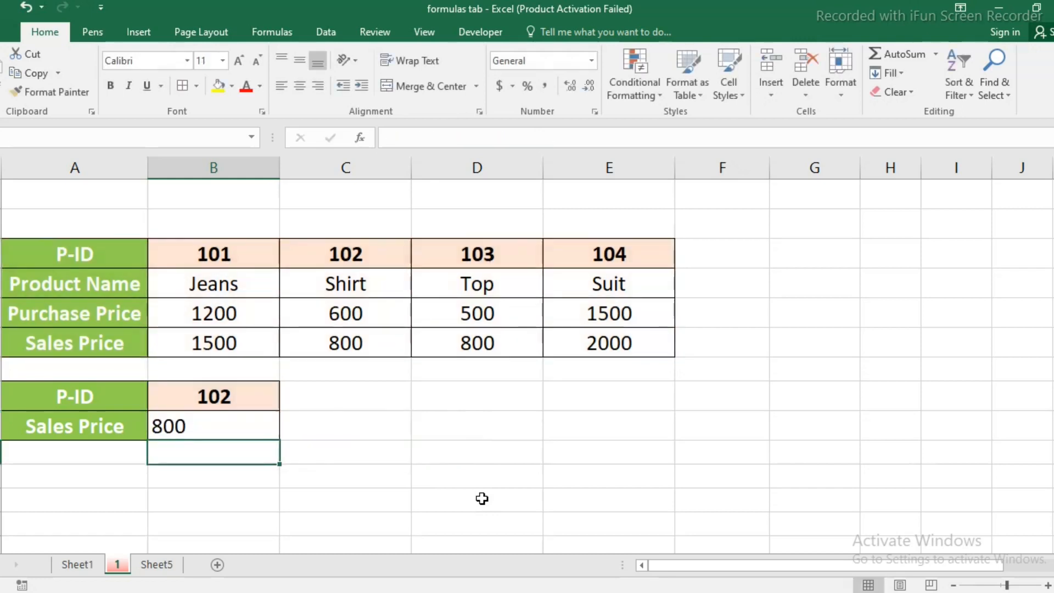